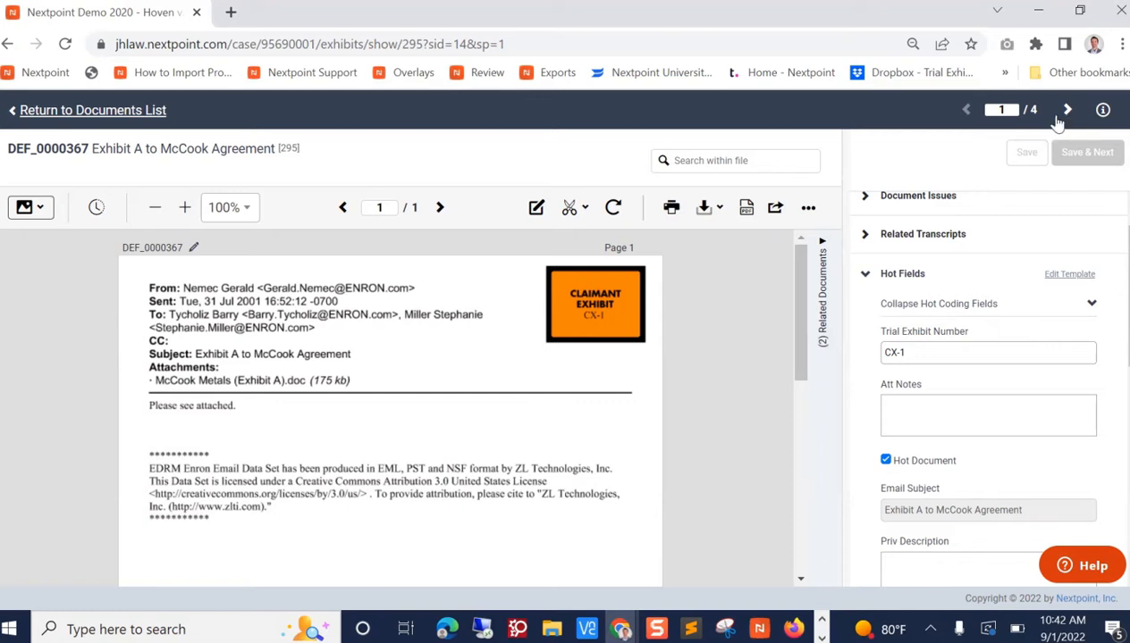
# Review the exhibit stamps and Trial Exhibit Numbers on the four Claimant folder documents and return to the documents list
pyautogui.click(1067, 109)
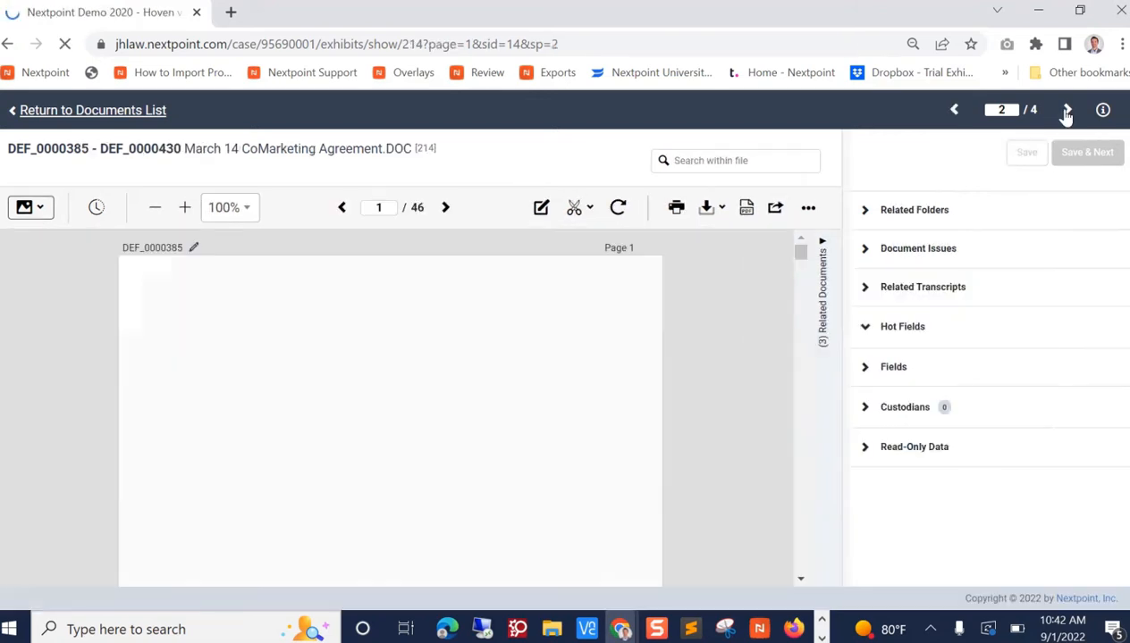
pyautogui.click(1067, 110)
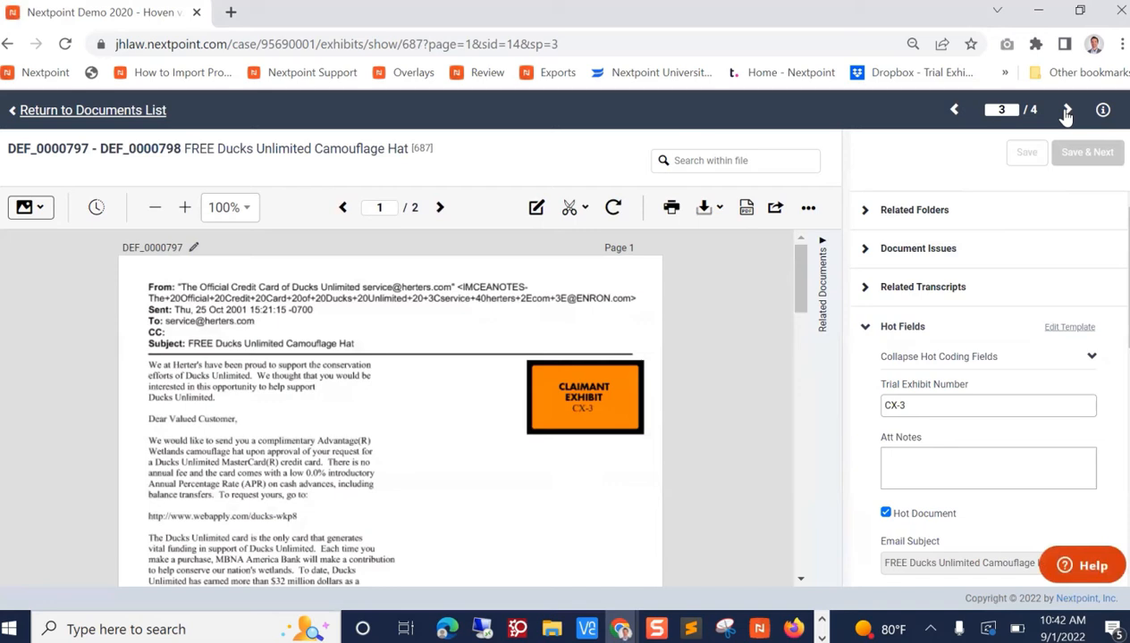
pyautogui.click(1067, 111)
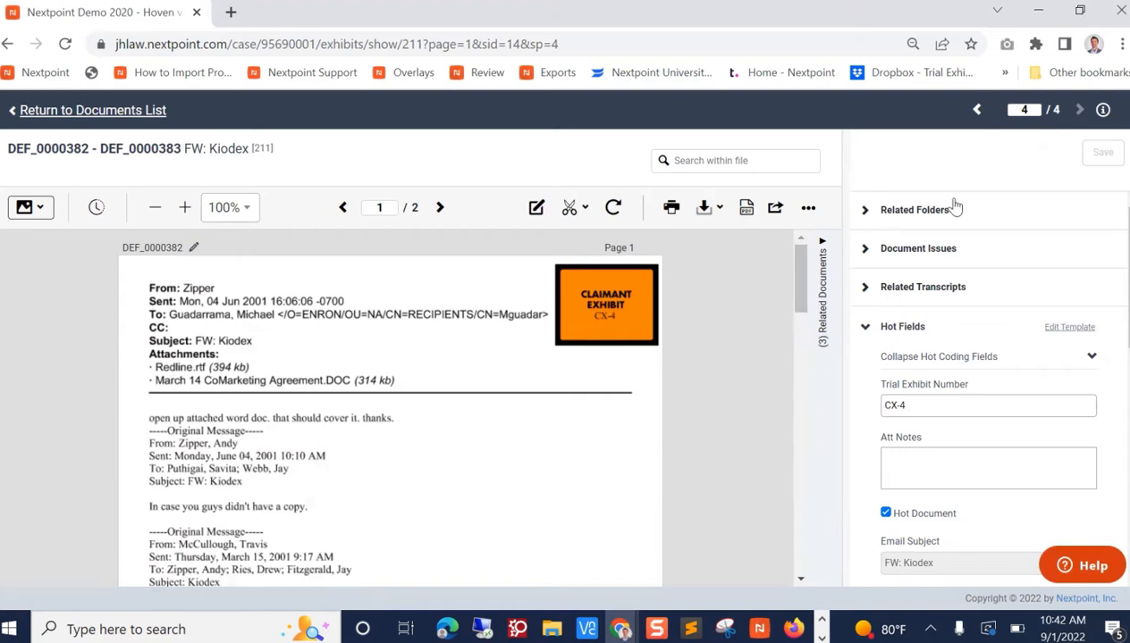
pyautogui.click(133, 109)
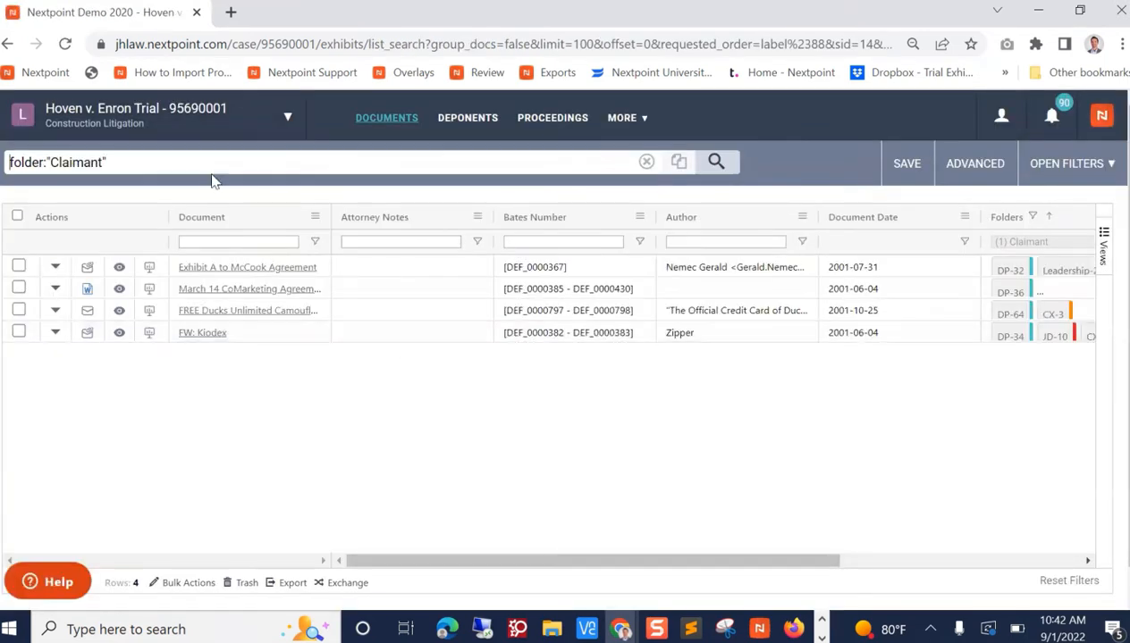
# Export the Claimant folder's exhibit list as a PDF, view it, and close both the PDF and the export dialog
pyautogui.click(384, 121)
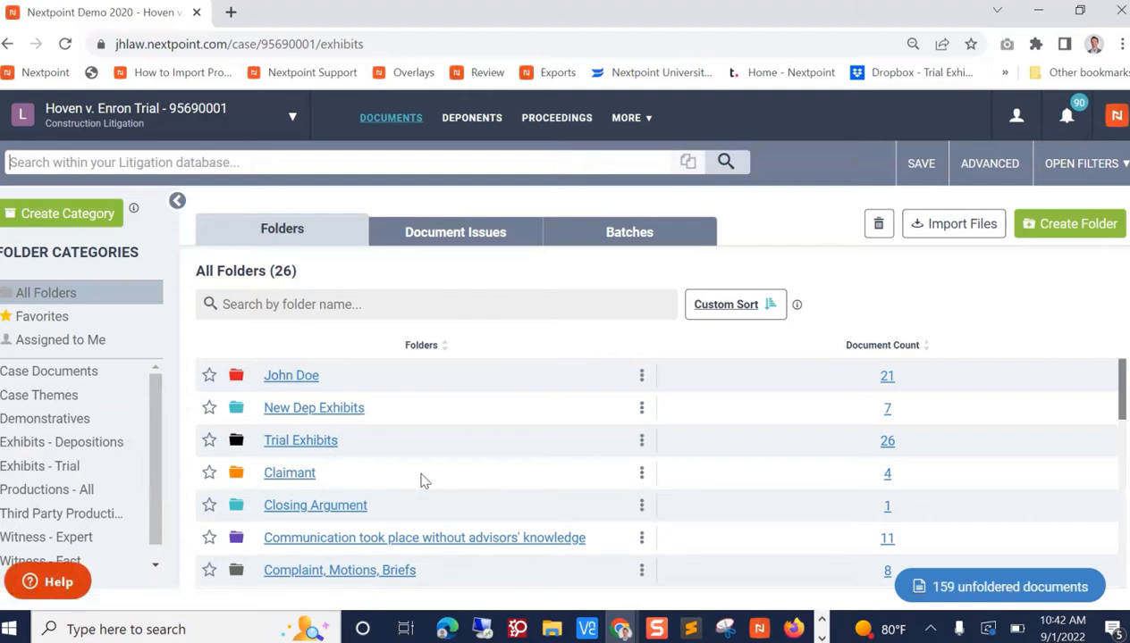
pyautogui.click(641, 474)
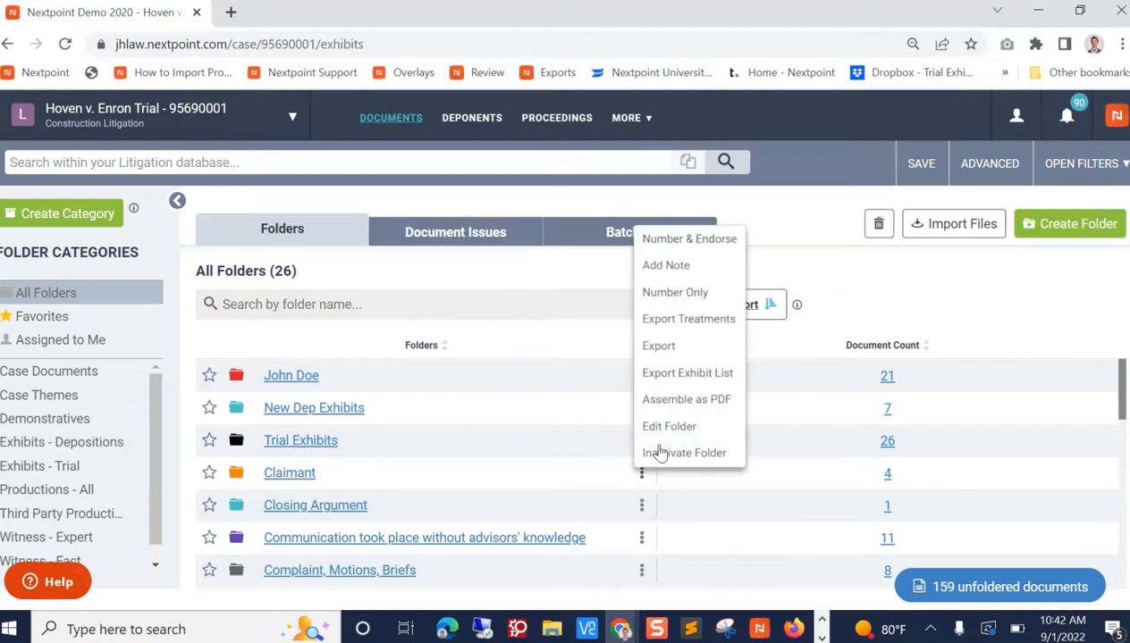
pyautogui.click(661, 383)
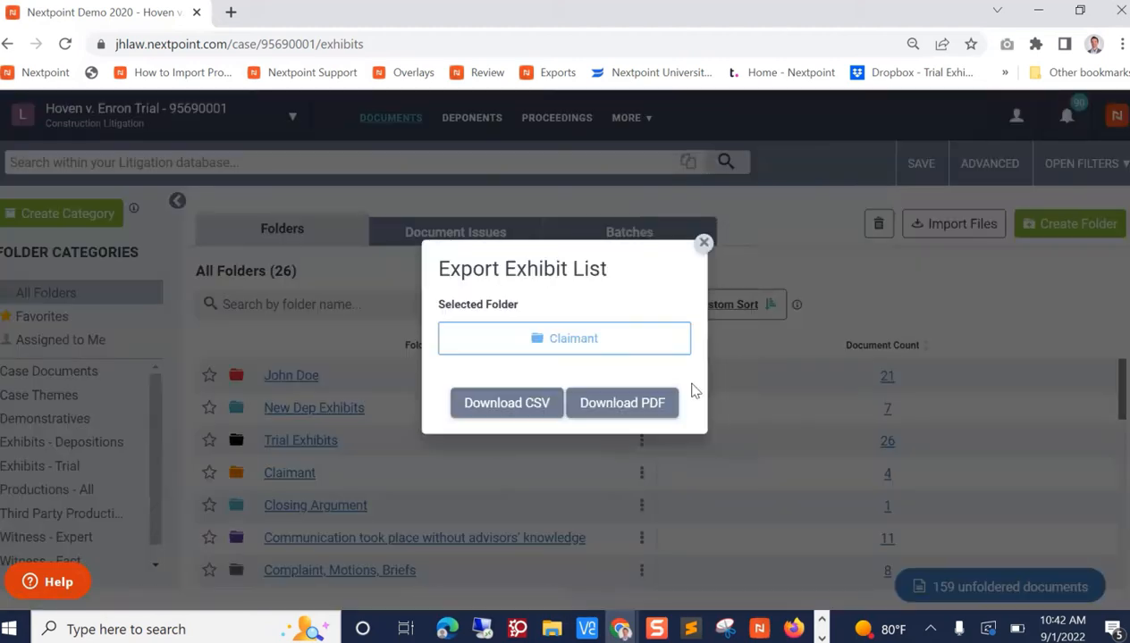
pyautogui.click(623, 408)
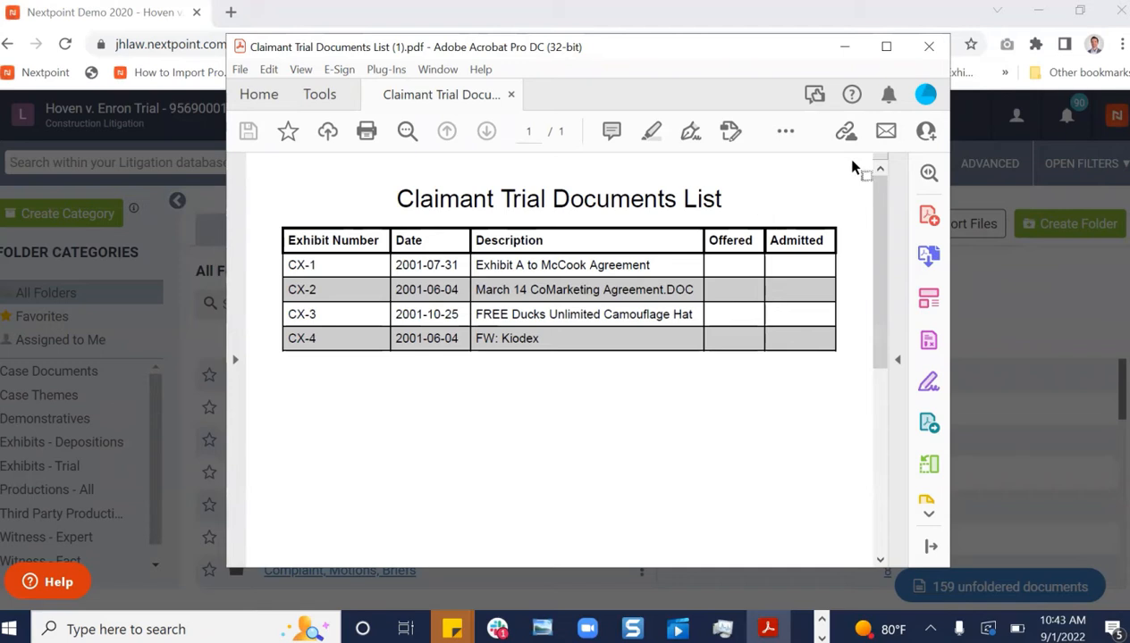
pyautogui.click(939, 52)
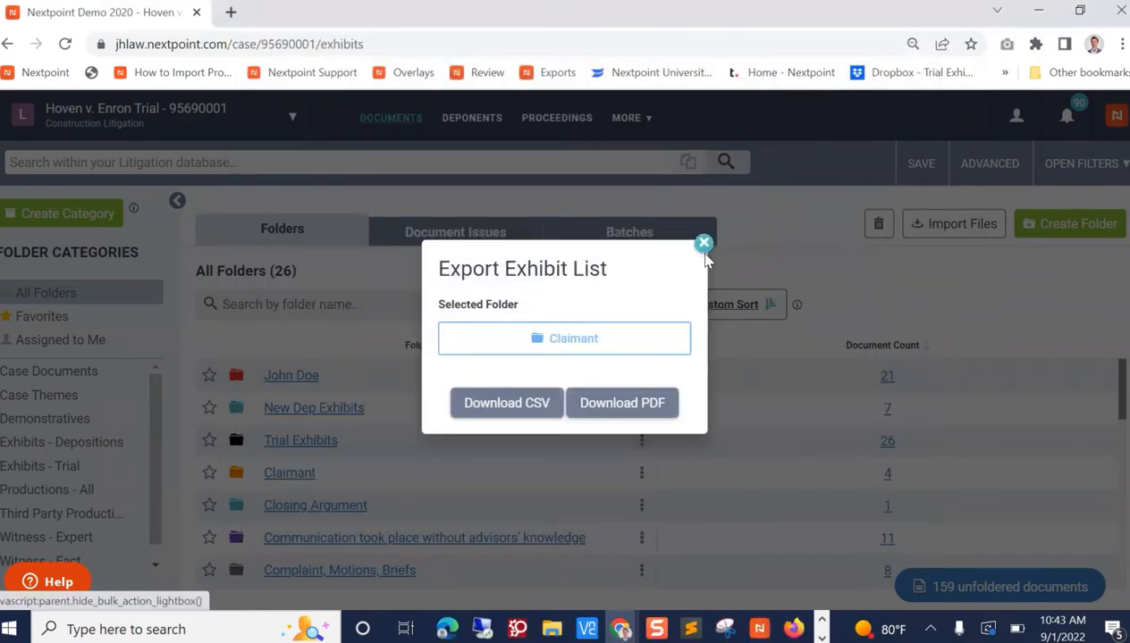
pyautogui.click(703, 245)
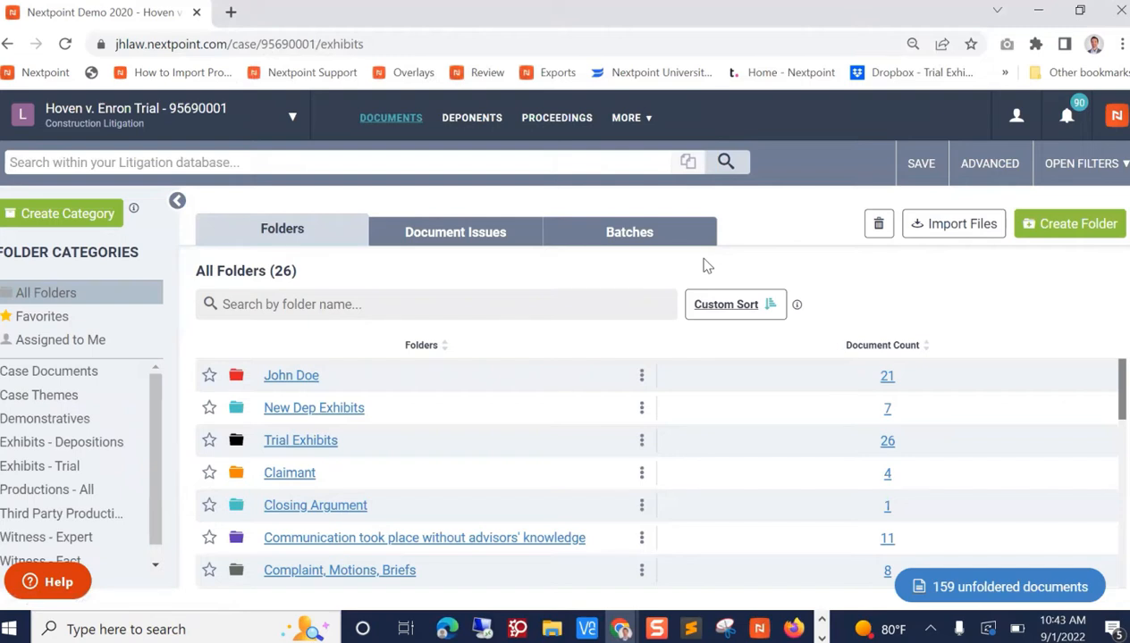
# Open the document settings of the Hoven v. Enron Trial database
pyautogui.click(628, 125)
pyautogui.click(630, 120)
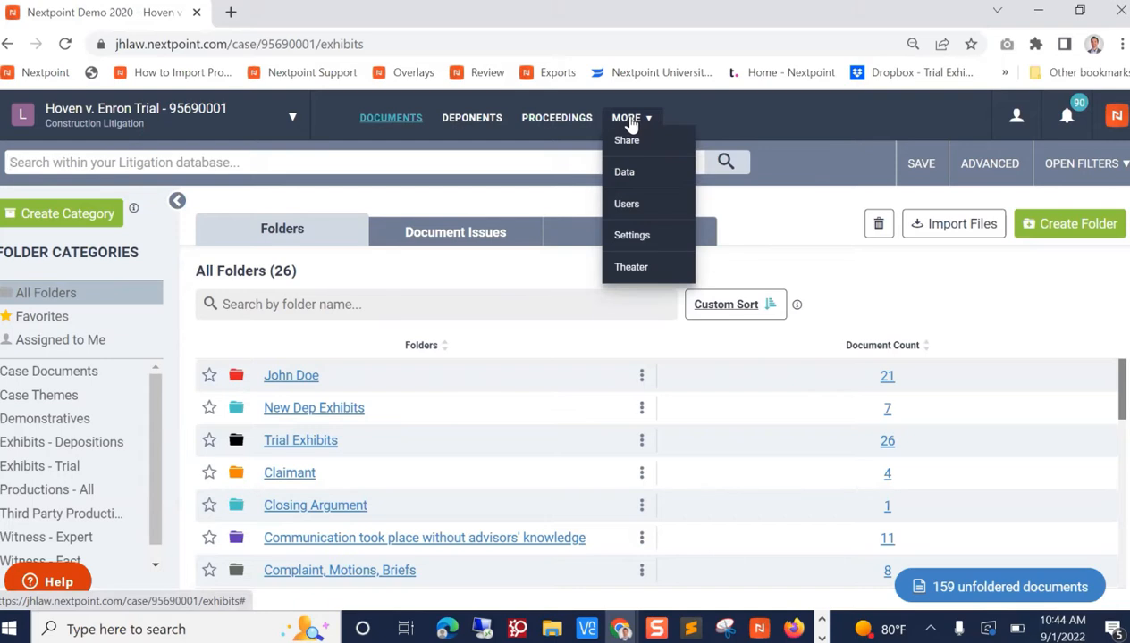
pyautogui.click(644, 243)
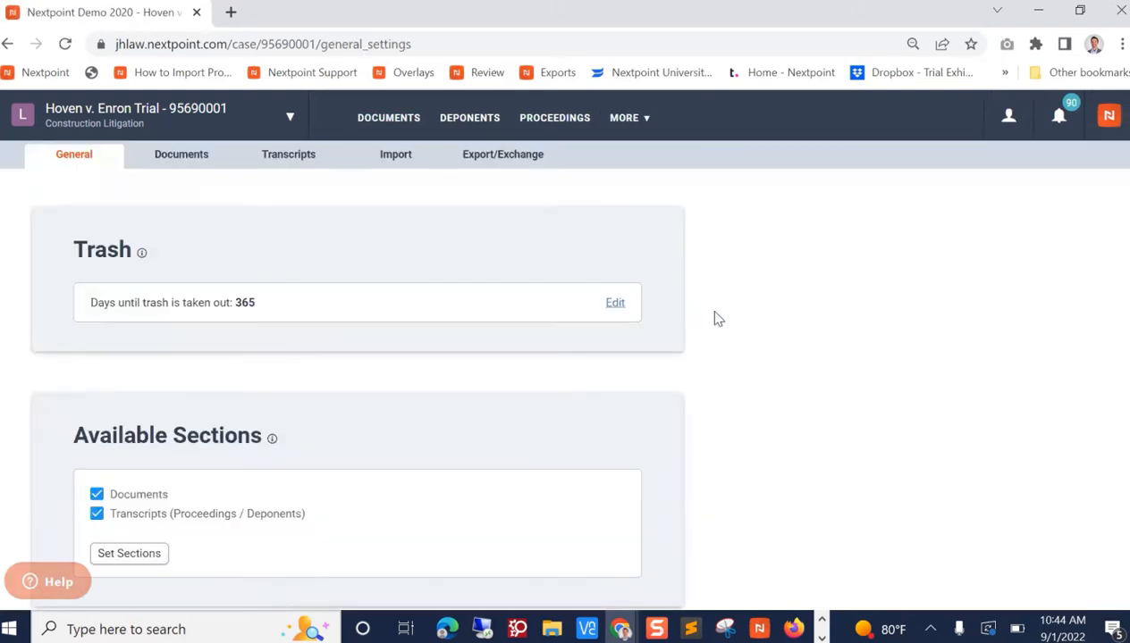
pyautogui.scroll(-1, 697, 306)
pyautogui.scroll(1, 654, 306)
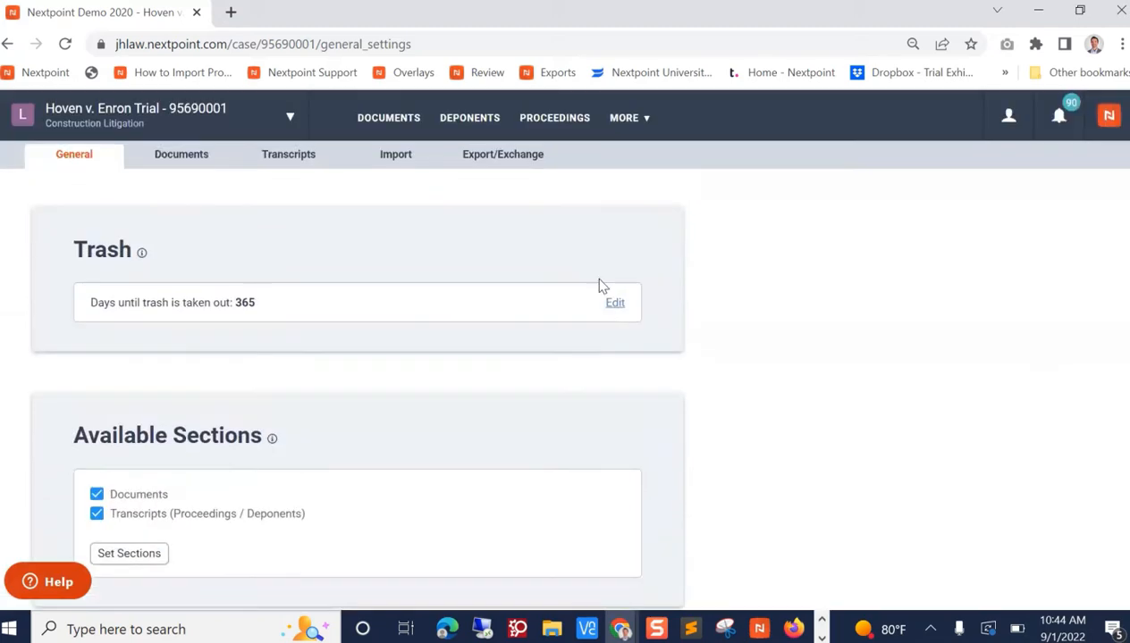
pyautogui.click(181, 159)
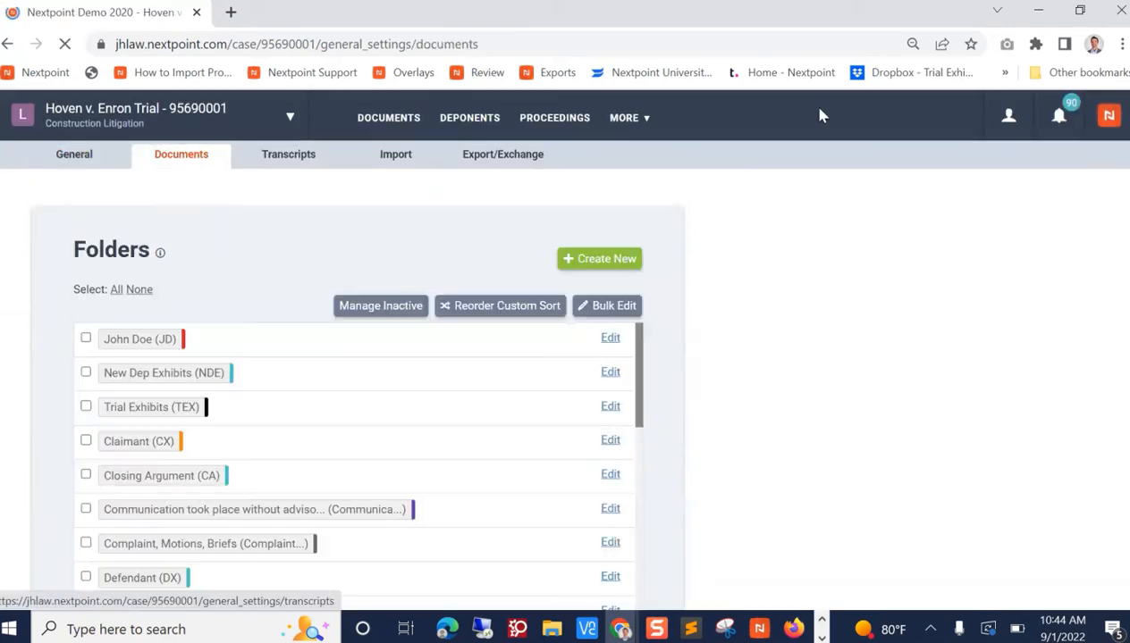
pyautogui.click(626, 117)
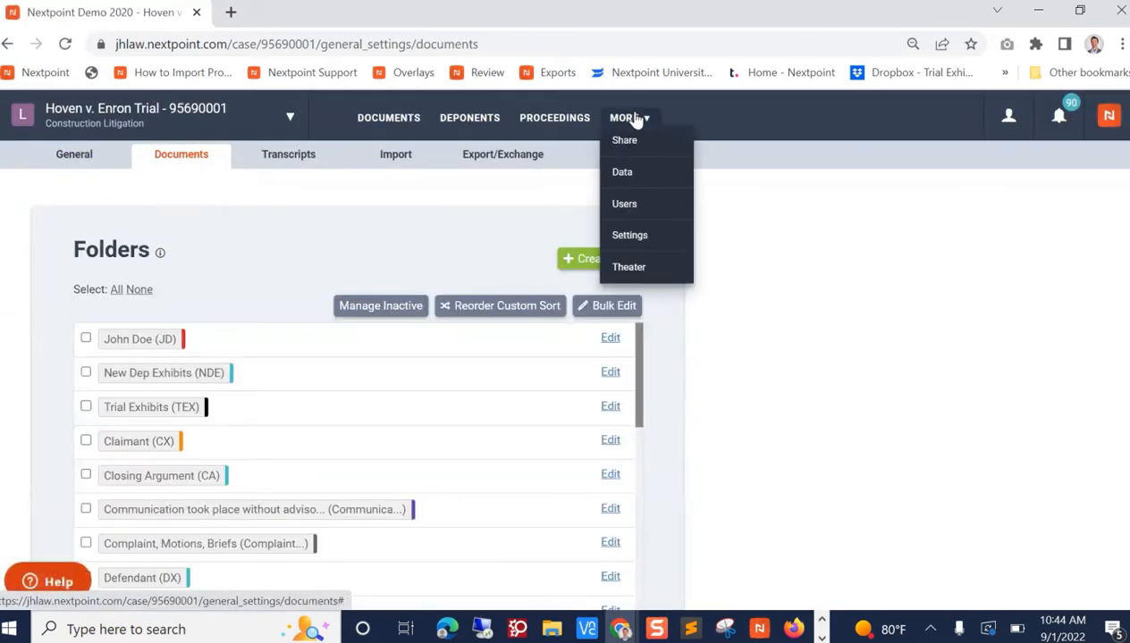
pyautogui.click(630, 237)
pyautogui.click(195, 168)
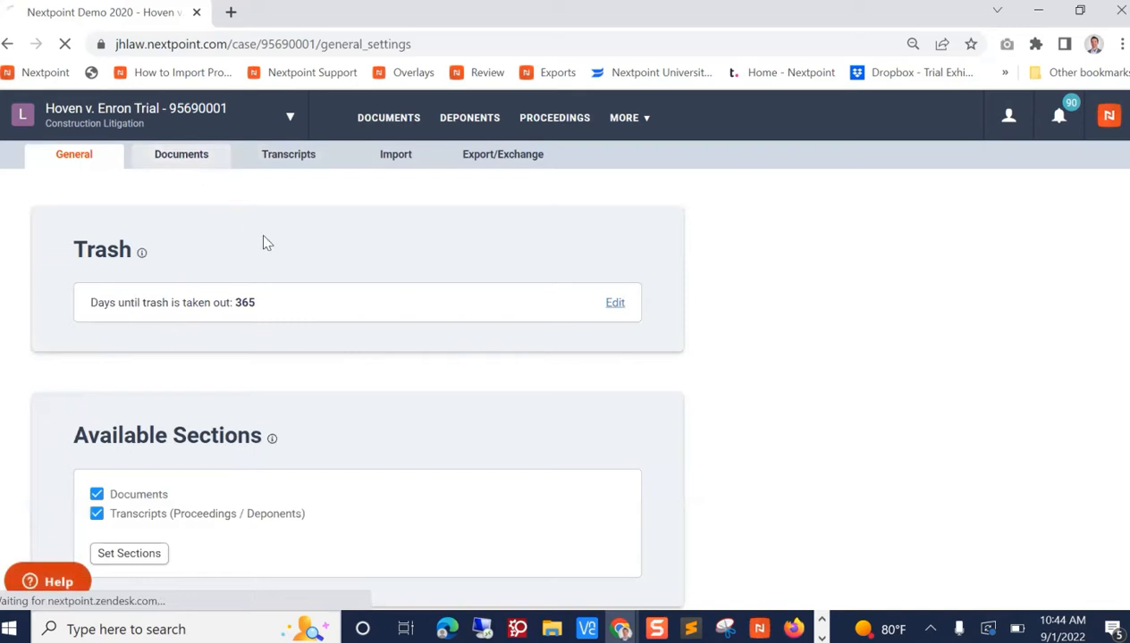
# Create a custom document field titled "Ex Number" with the Freeform input type
pyautogui.scroll(-10, 372, 234)
pyautogui.scroll(-15, 756, 345)
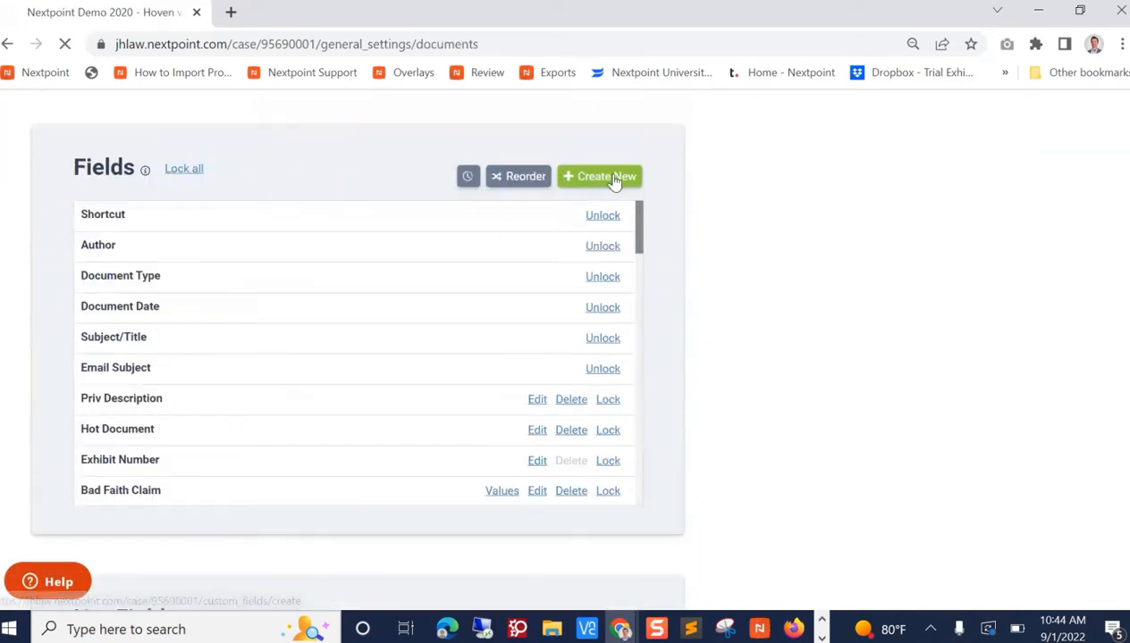
pyautogui.click(615, 178)
pyautogui.click(122, 312)
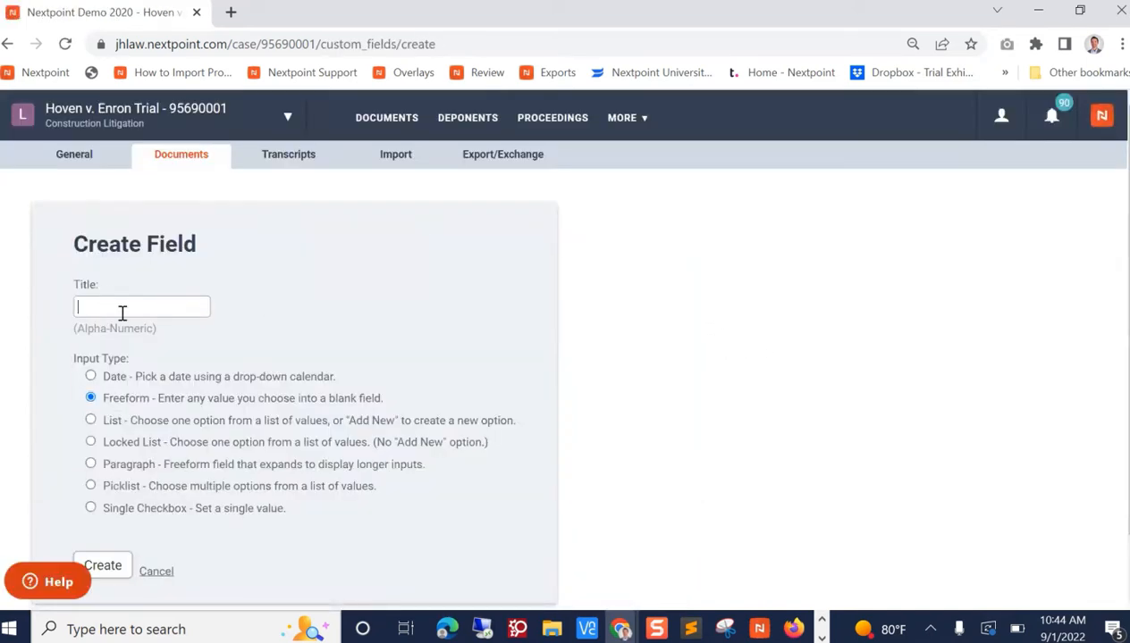
pyautogui.write('Ex Number')
pyautogui.click(109, 570)
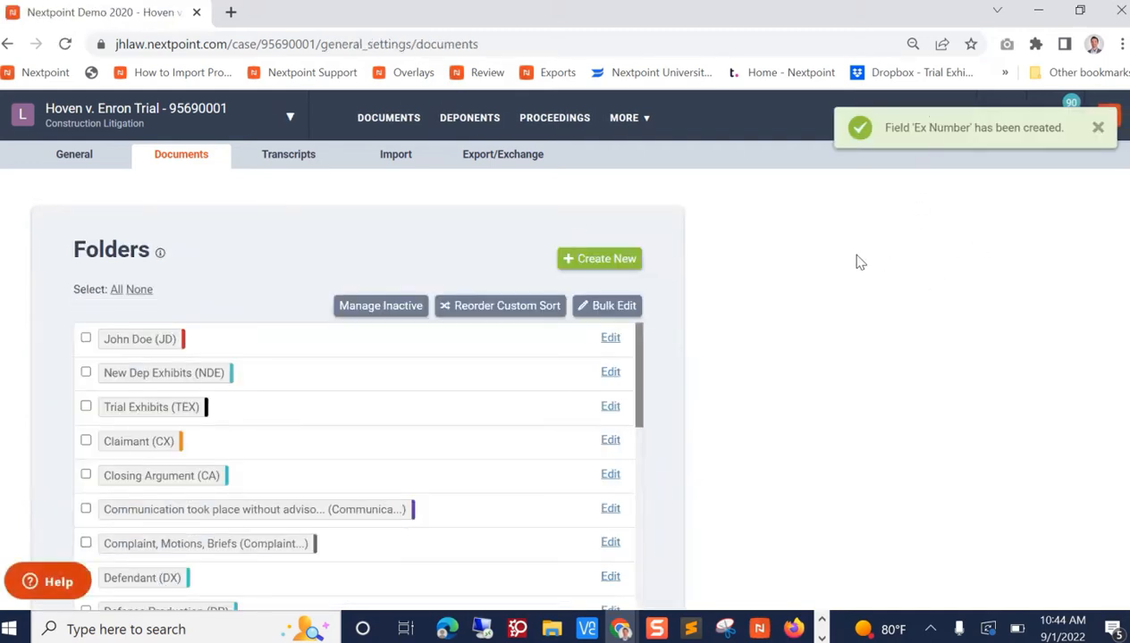
# Add the Ex Number field to the Hot Fields and finish the selection
pyautogui.scroll(-3, 764, 289)
pyautogui.scroll(-15, 764, 289)
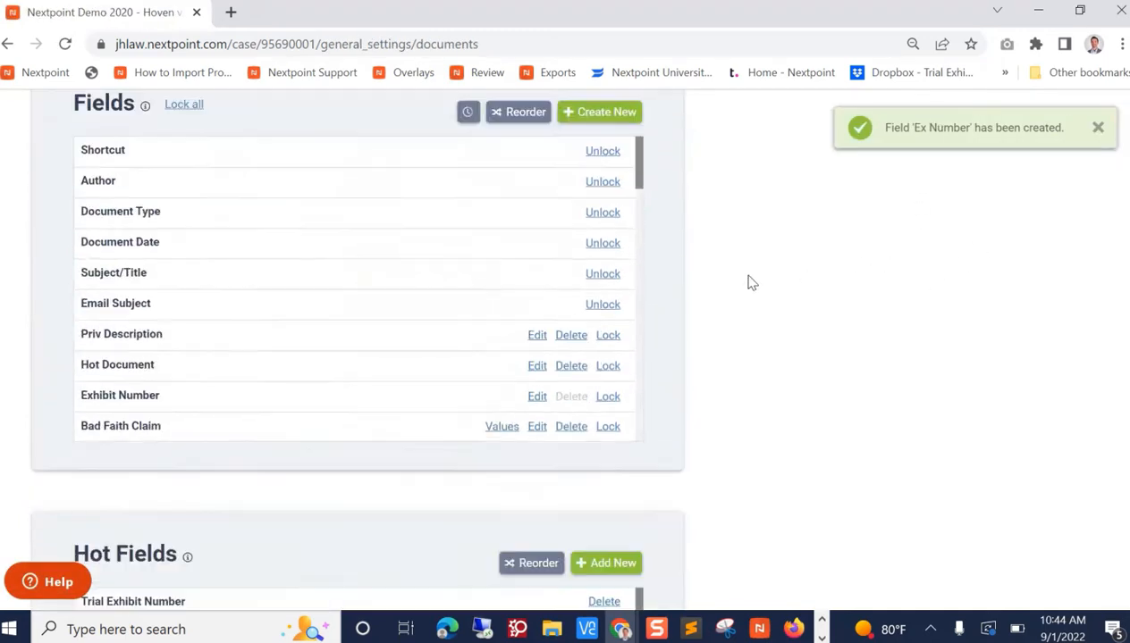
pyautogui.scroll(-3, 747, 283)
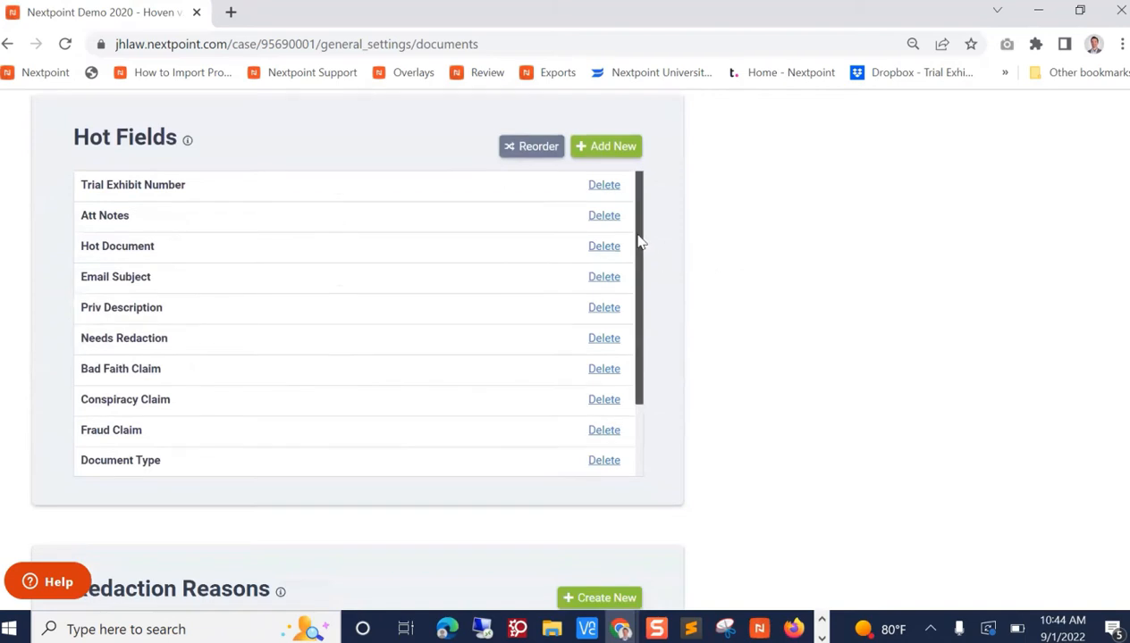
pyautogui.scroll(-2, 640, 286)
pyautogui.click(579, 152)
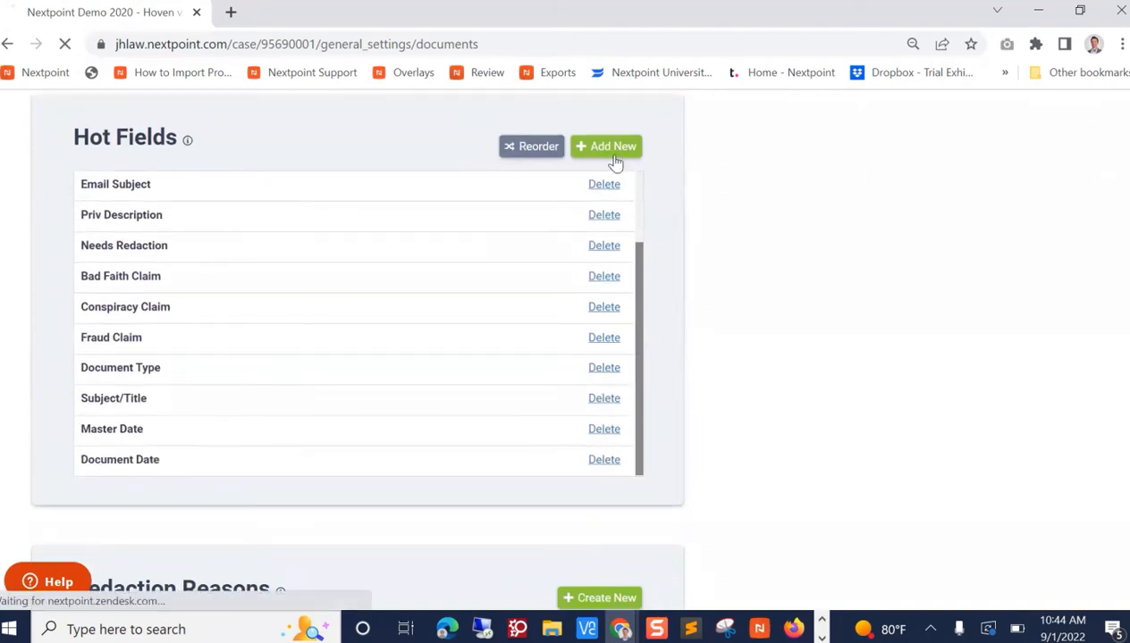
pyautogui.scroll(-6, 623, 264)
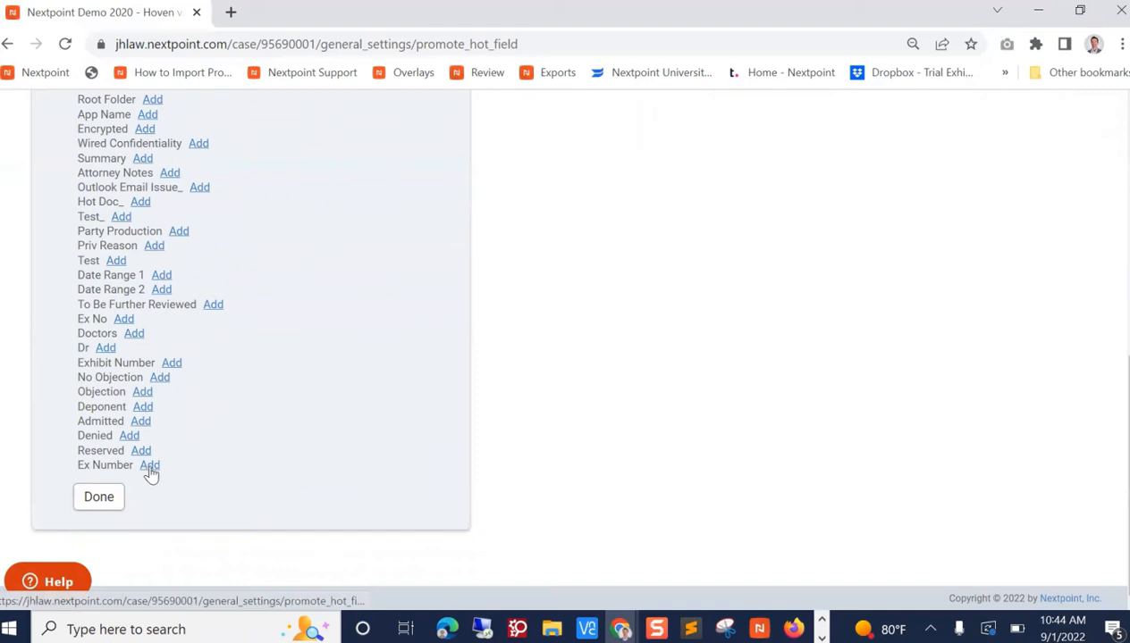
pyautogui.click(150, 467)
pyautogui.click(98, 496)
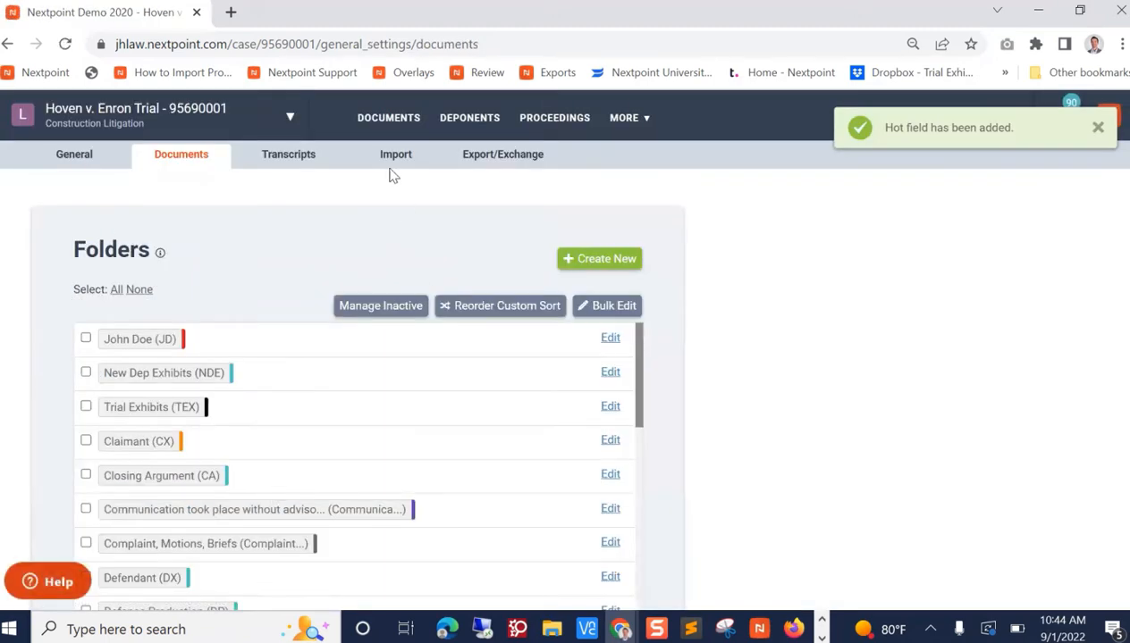
# Open "Exhibit A to McCook Agreement" from the Claimant folder, set its Ex Number to CX-1, and save and advance to the next document
pyautogui.click(385, 123)
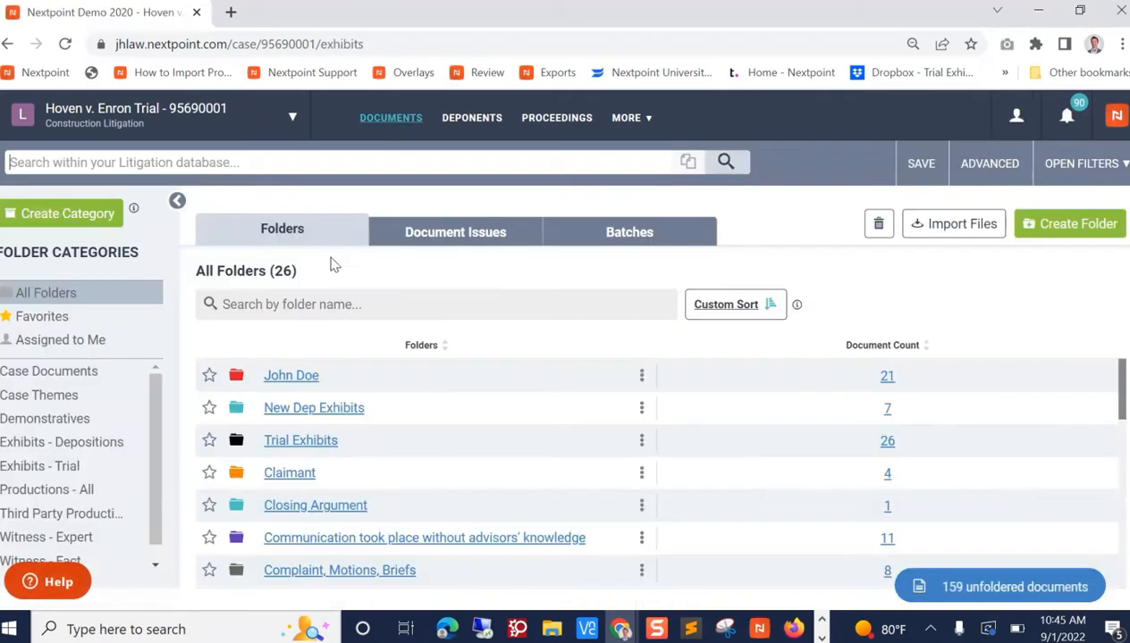
pyautogui.click(278, 478)
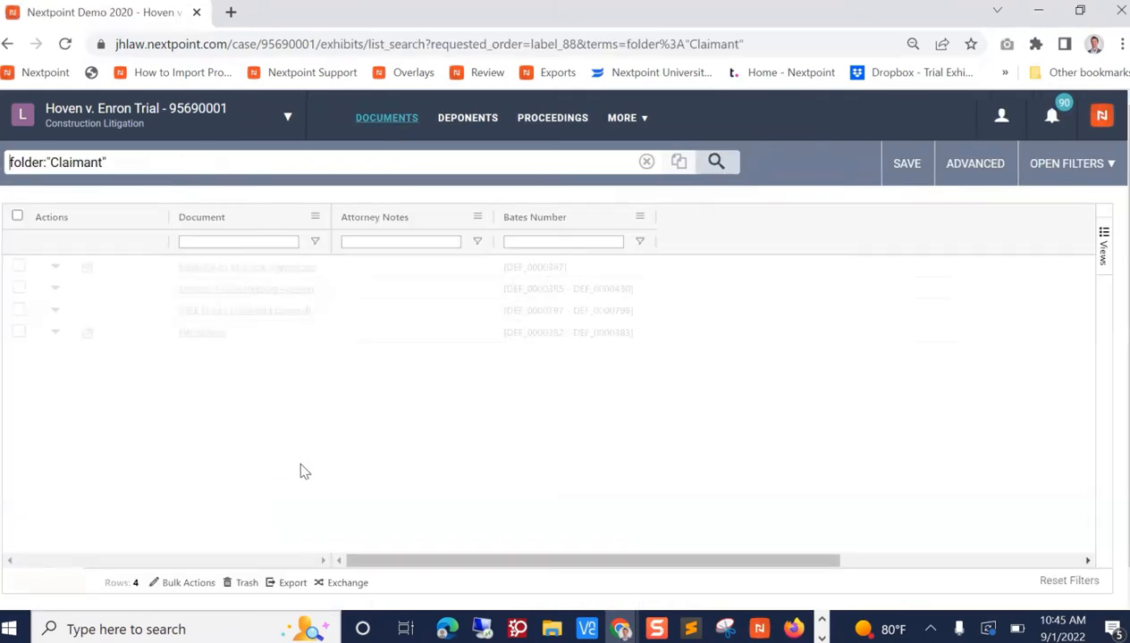
pyautogui.click(284, 268)
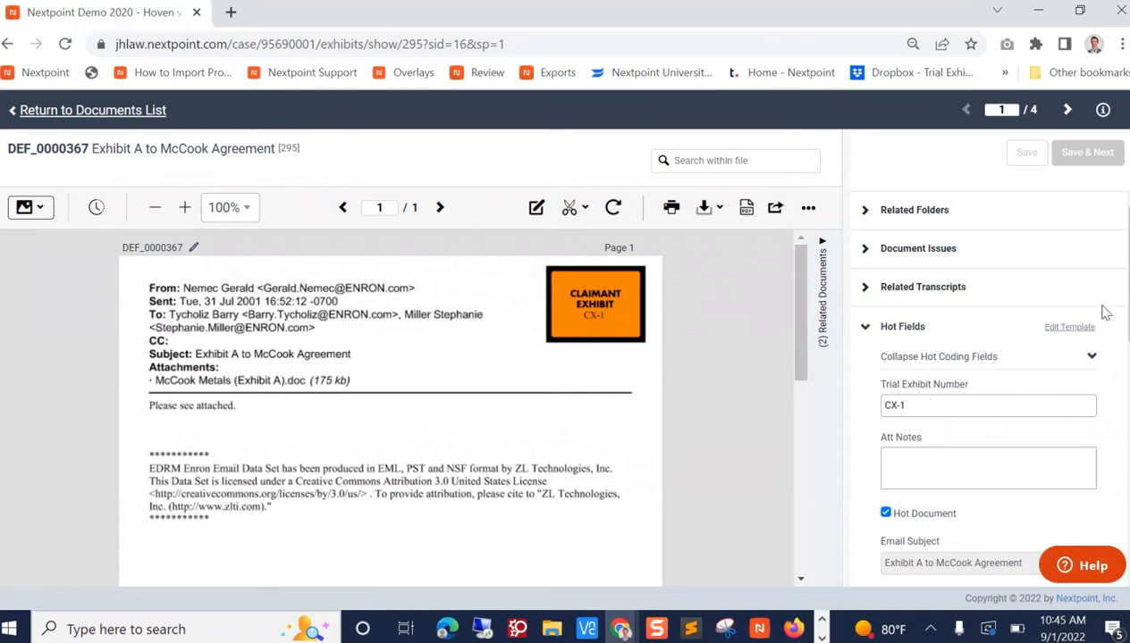
pyautogui.moveTo(1114, 270); pyautogui.dragTo(1120, 506)
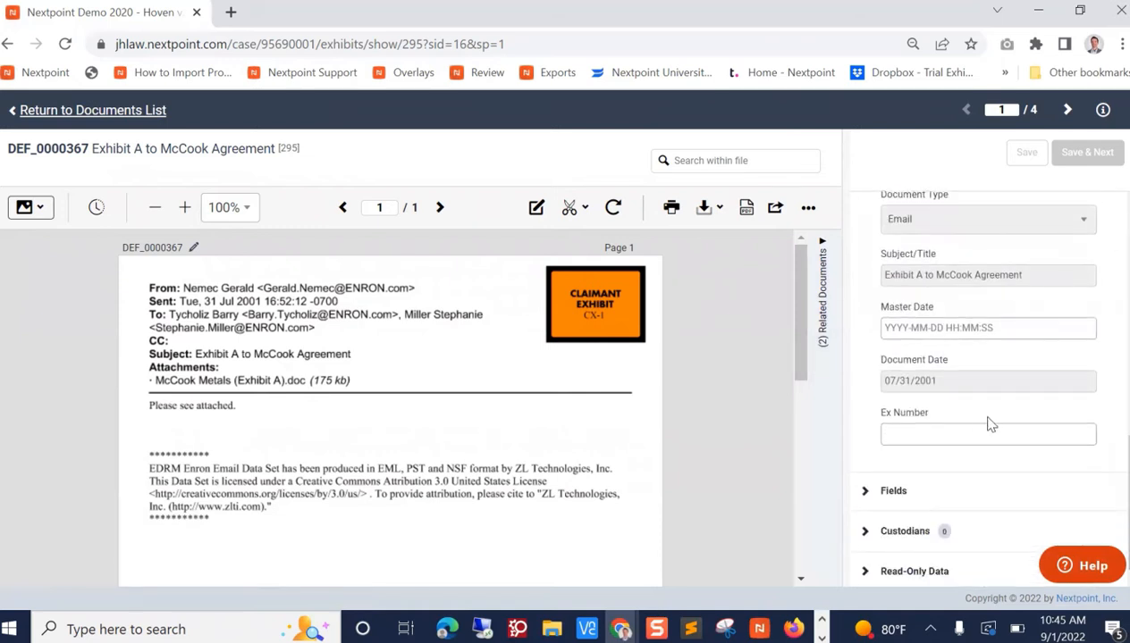
pyautogui.click(960, 437)
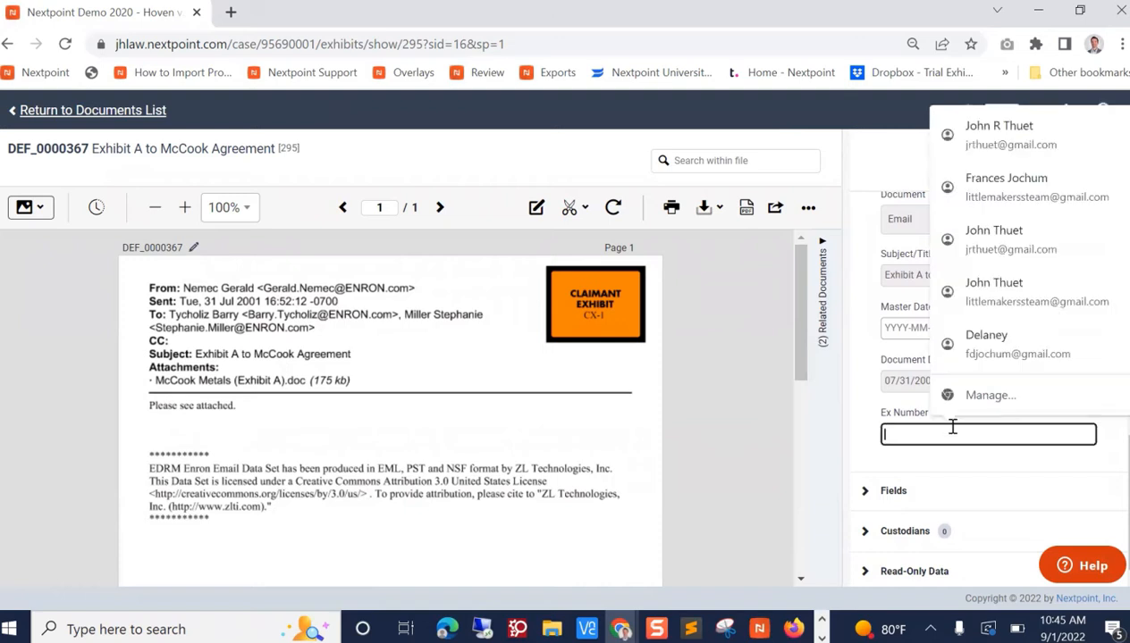
pyautogui.write('CX-1')
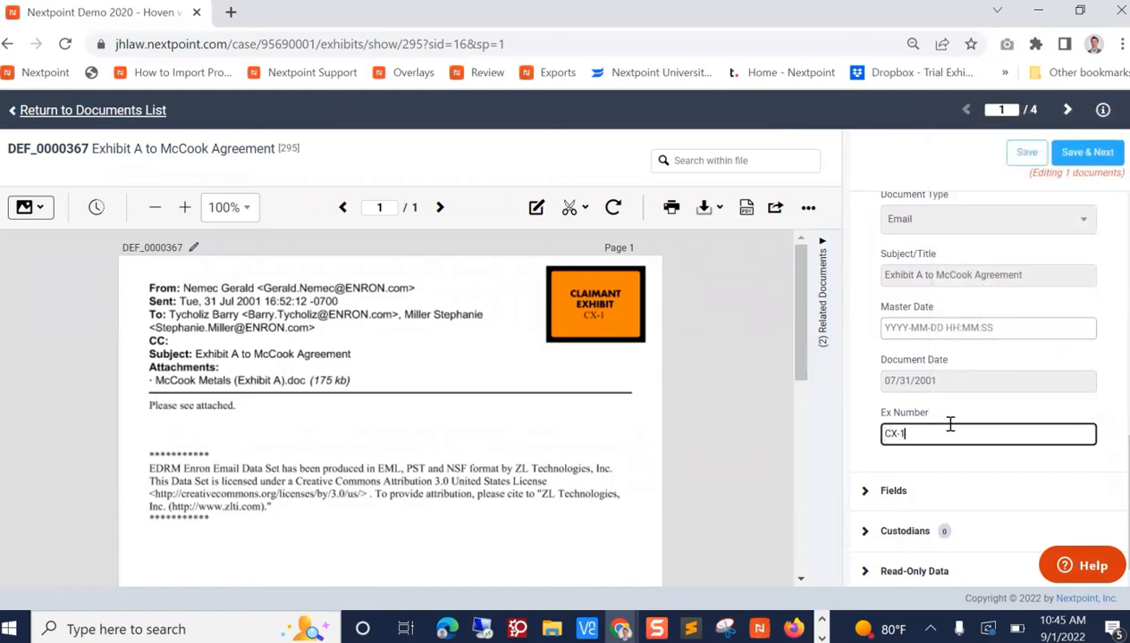
pyautogui.click(1102, 154)
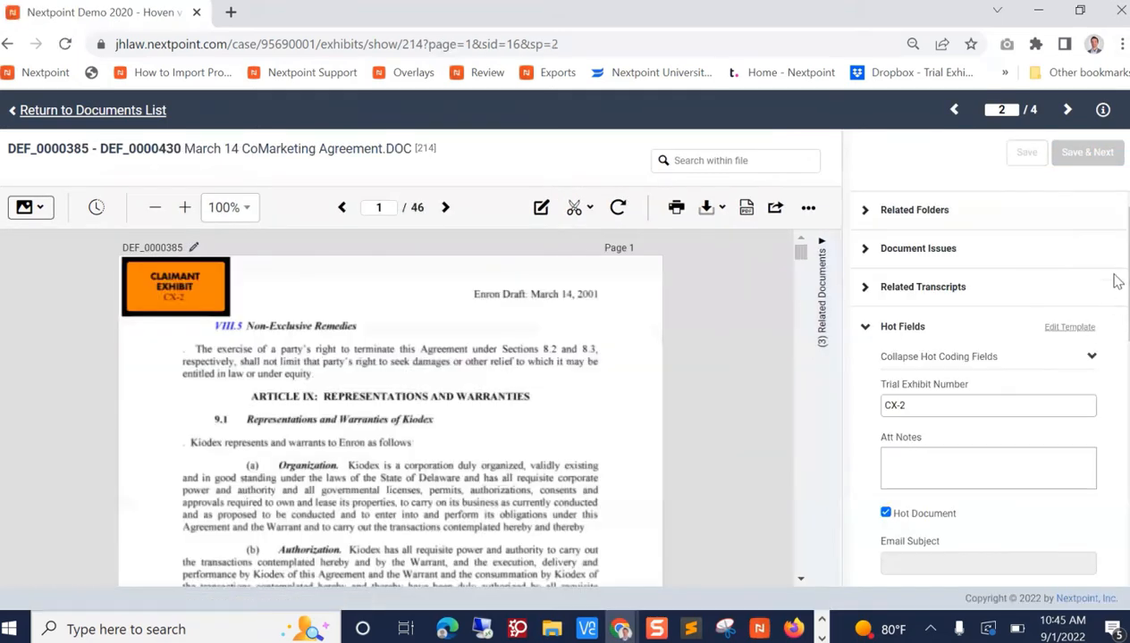
# Set the Ex Number of "March 14 CoMarketing Agreement.DOC" to CX-2, and save and advance to the next document
pyautogui.moveTo(1128, 279); pyautogui.dragTo(1128, 490)
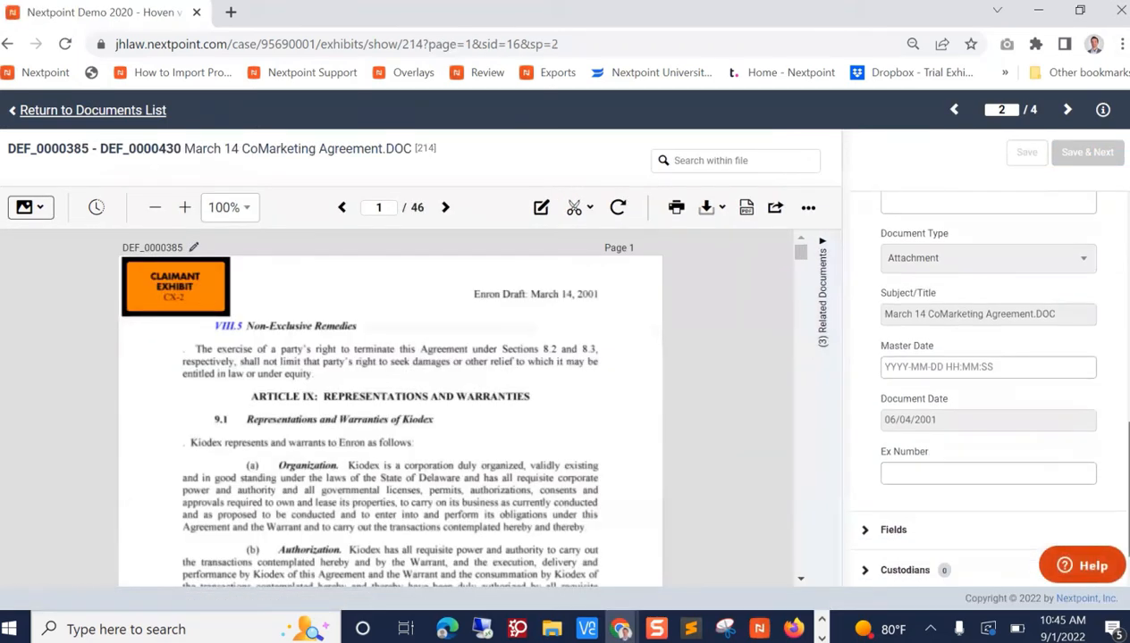
pyautogui.click(981, 476)
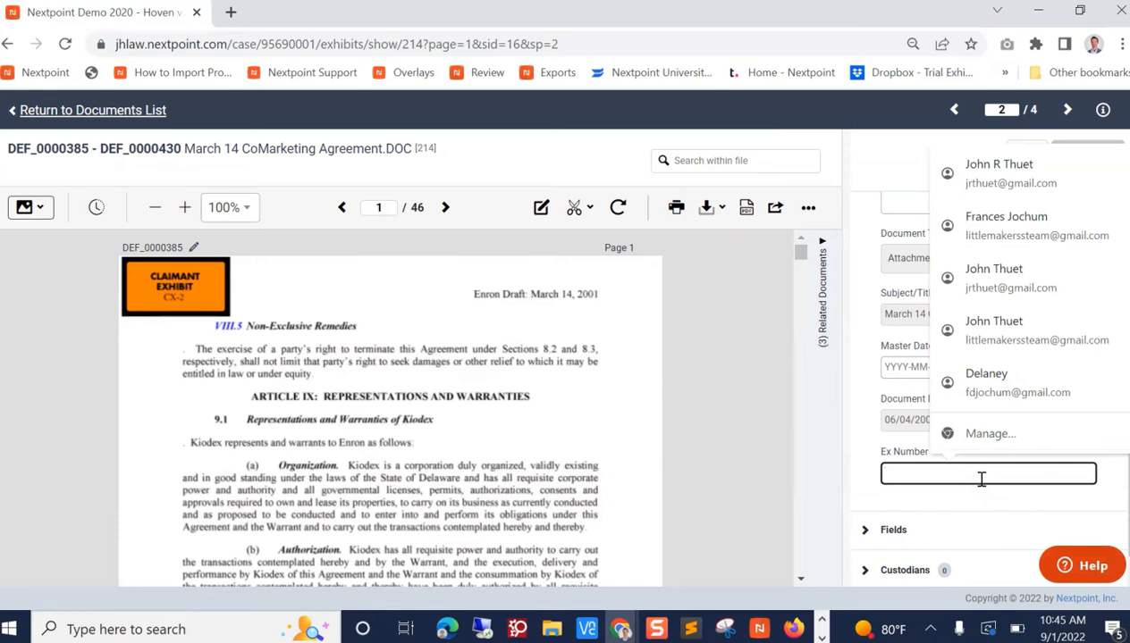
pyautogui.write('CX')
pyautogui.write('-2')
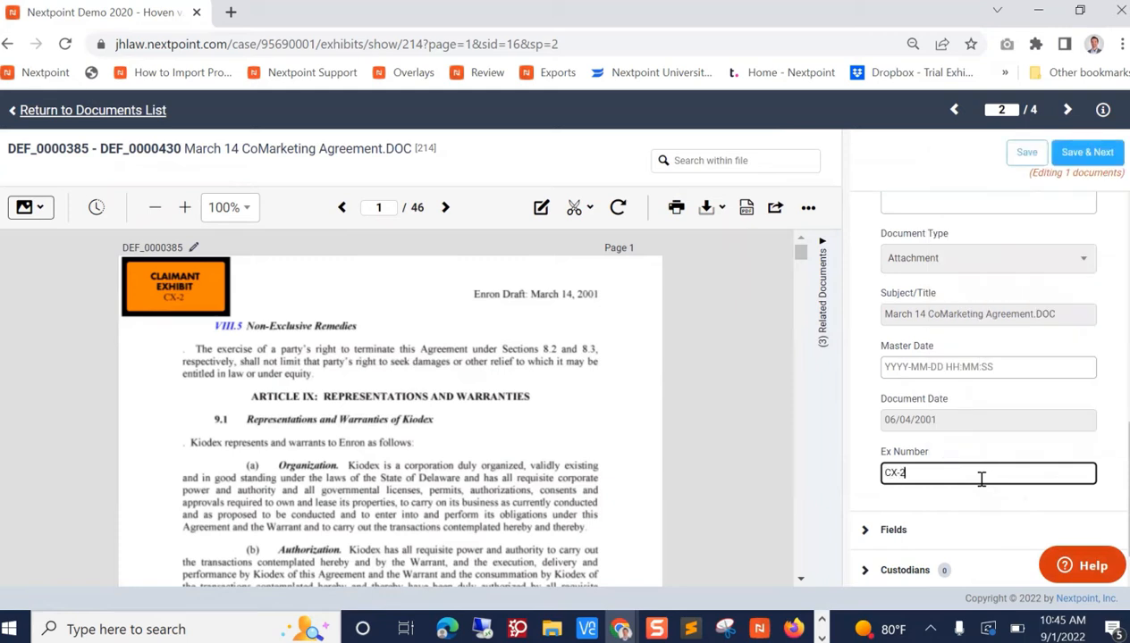
pyautogui.click(1086, 152)
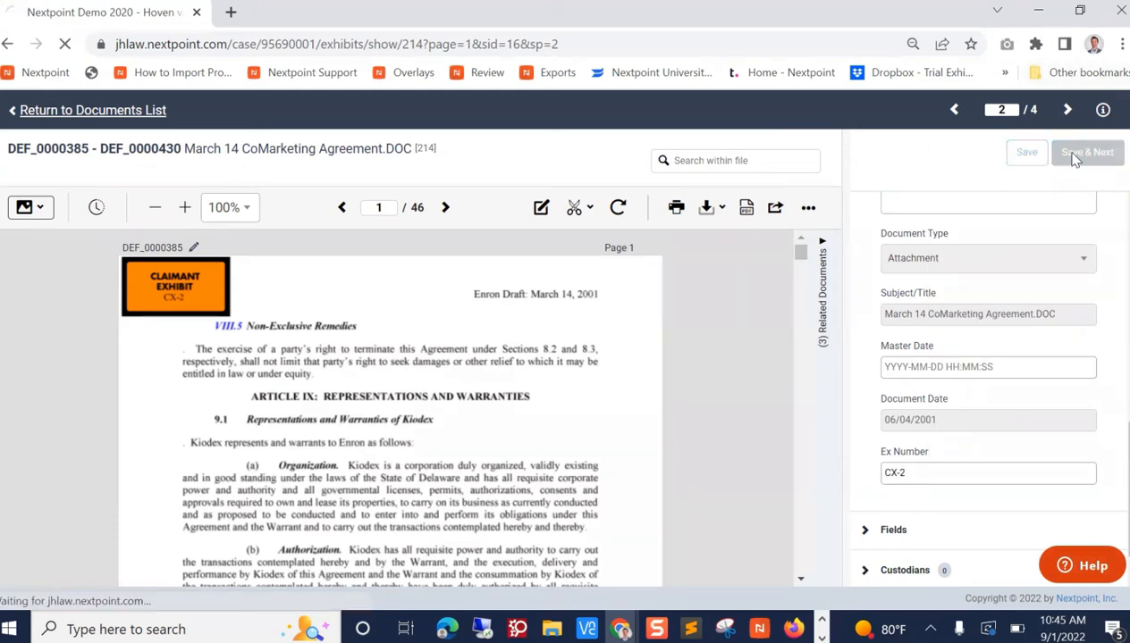
# Set the Ex Number of "FREE Ducks Unlimited Camouflage Hat" to CX-3, and save and advance to the next document
pyautogui.moveTo(1117, 315); pyautogui.dragTo(1116, 536)
pyautogui.click(1015, 472)
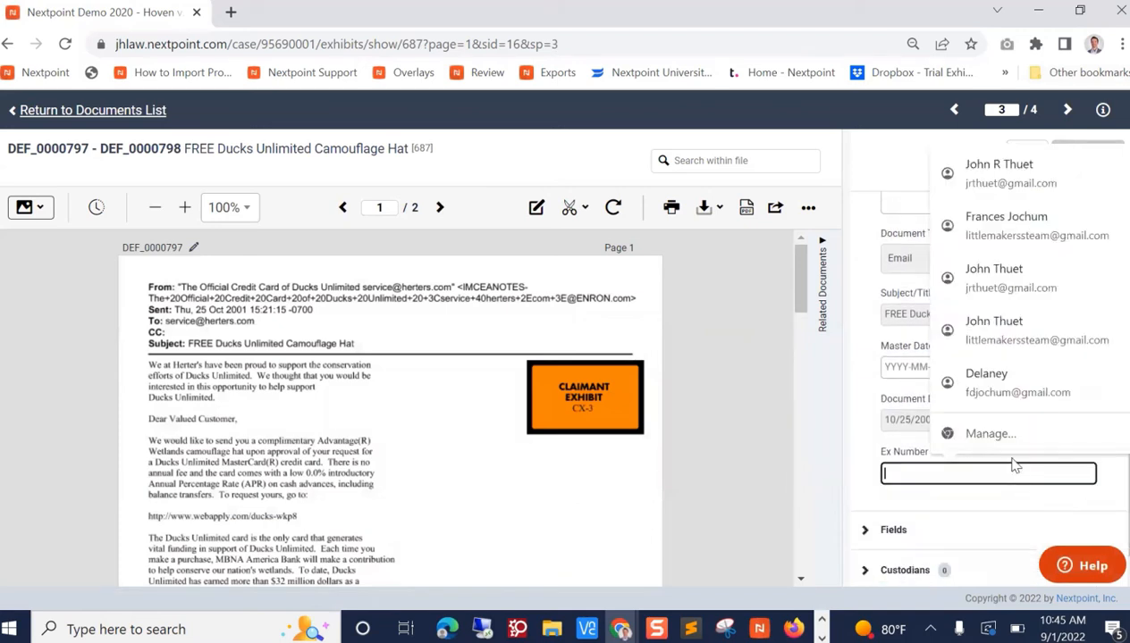
pyautogui.write('CX-3')
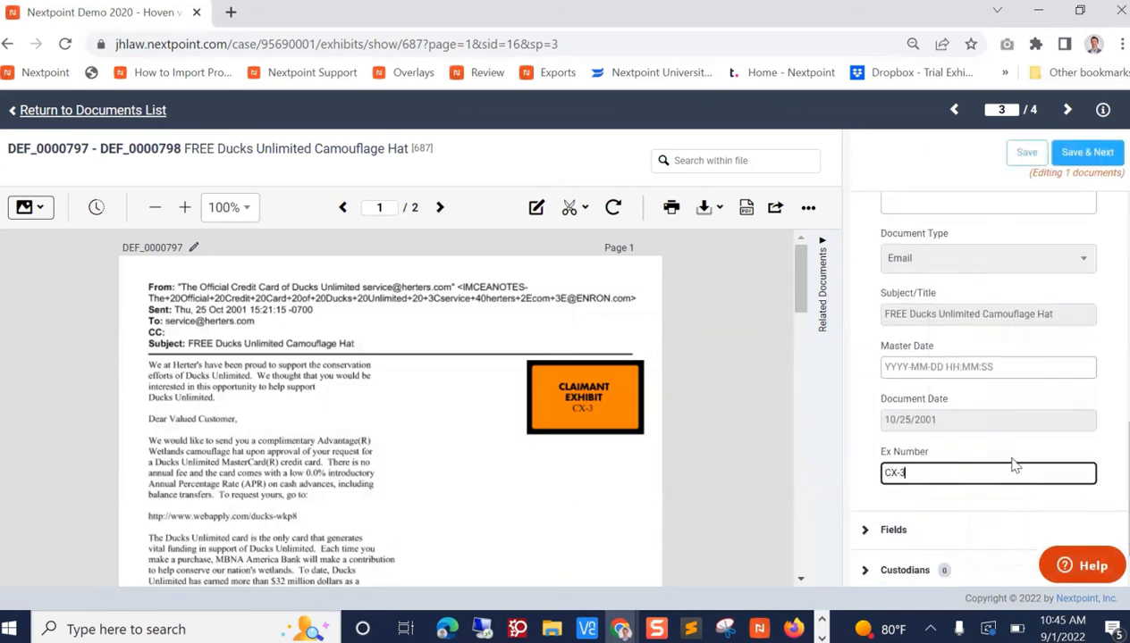
pyautogui.click(1064, 156)
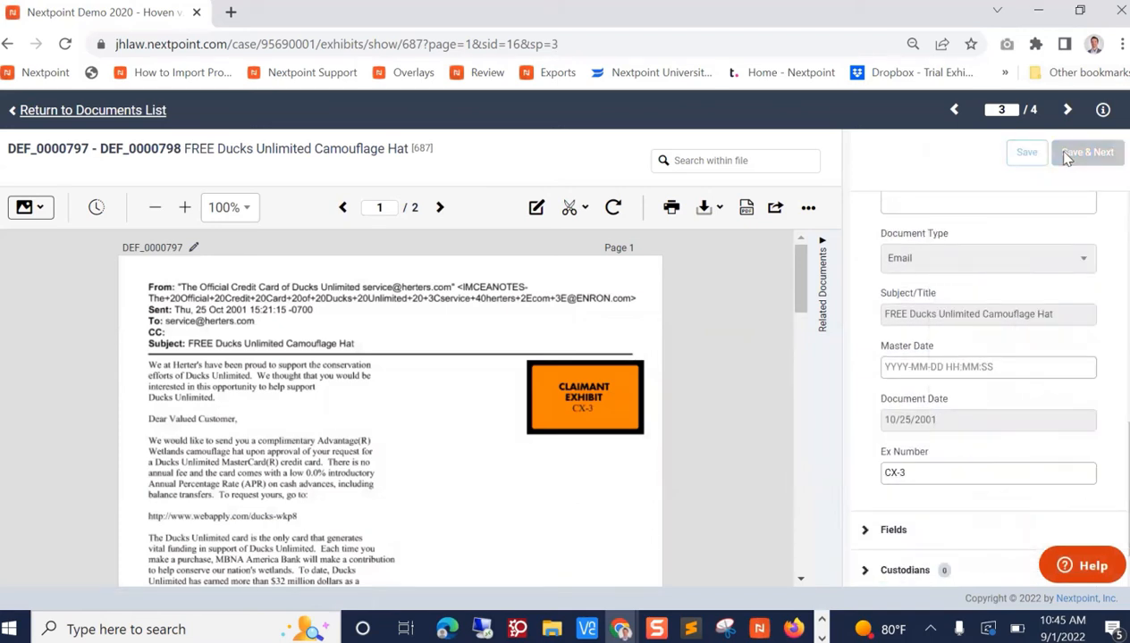
# Set the Ex Number of "FW: Kiodex" to CX-4 and save the document
pyautogui.scroll(-6, 1001, 394)
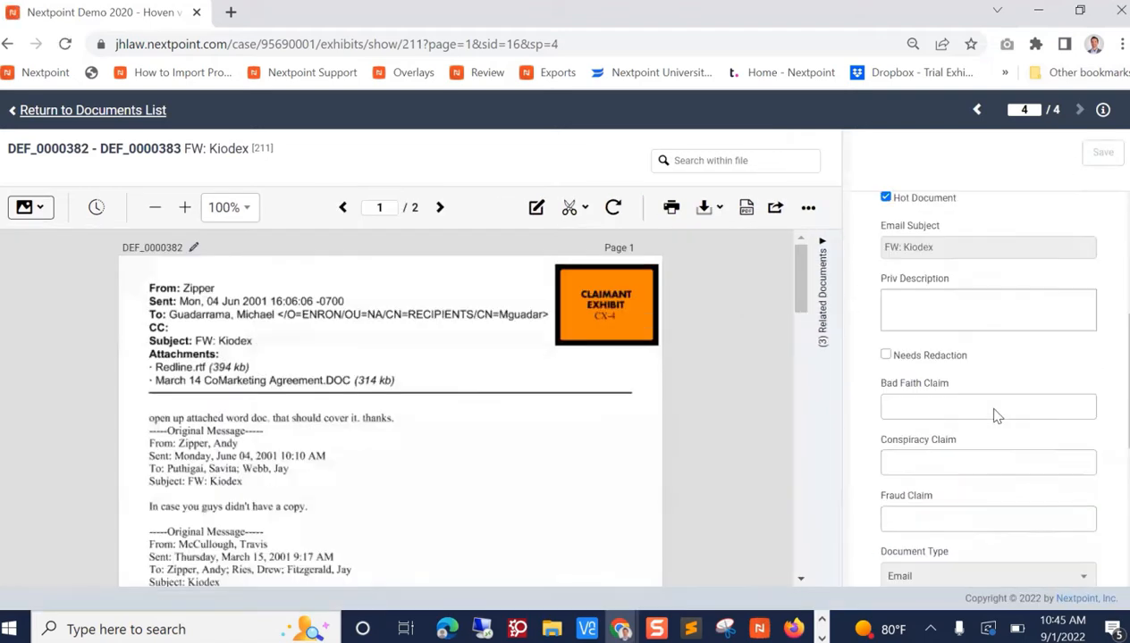
pyautogui.scroll(-2, 995, 420)
pyautogui.click(963, 427)
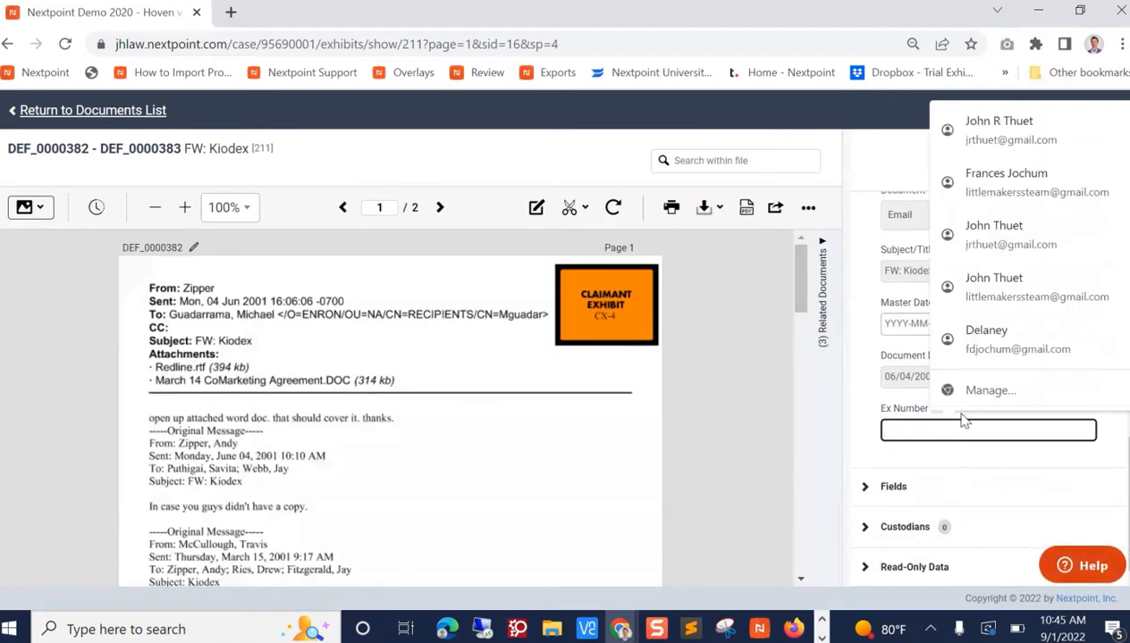
pyautogui.write('CX-4')
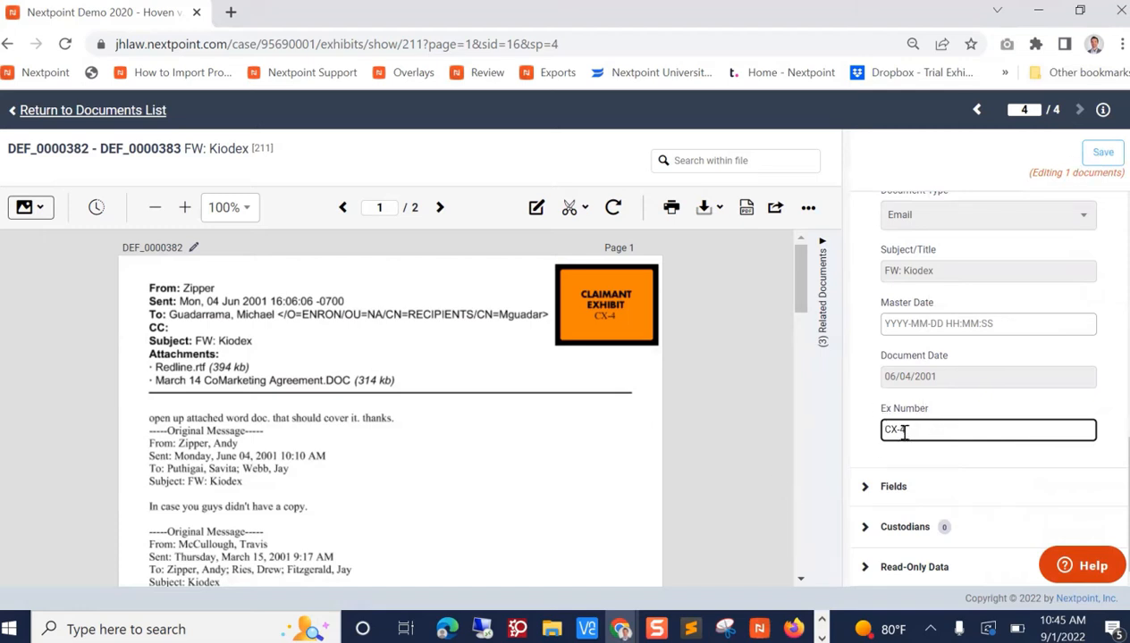
pyautogui.click(1102, 154)
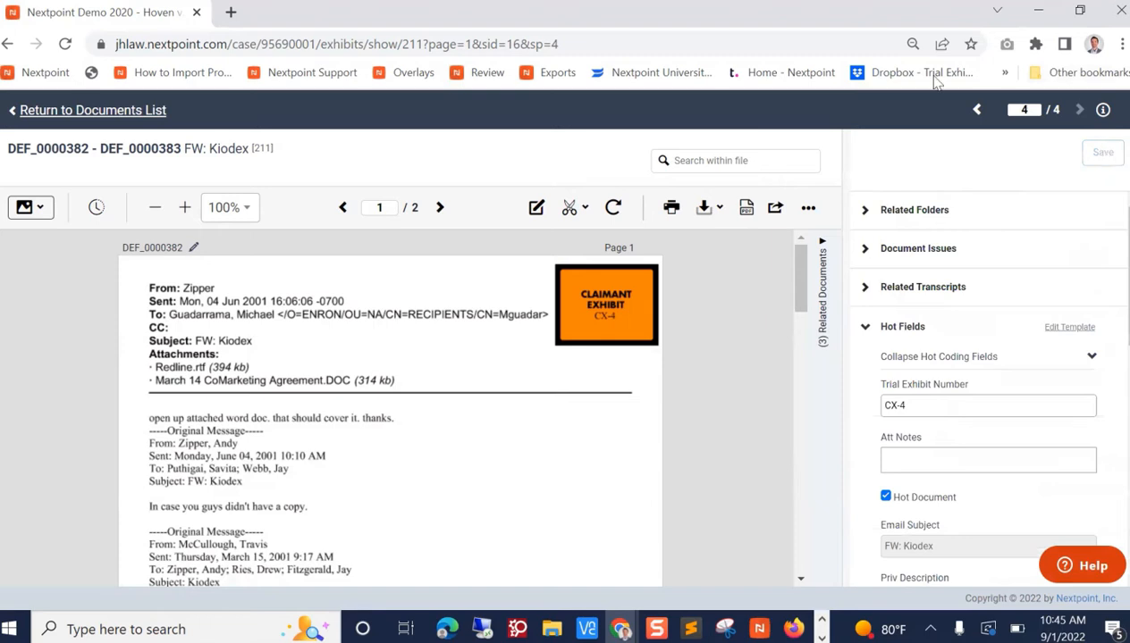
# Leave the document and go to the Export Templates in the case's Export/Exchange settings
pyautogui.click(13, 111)
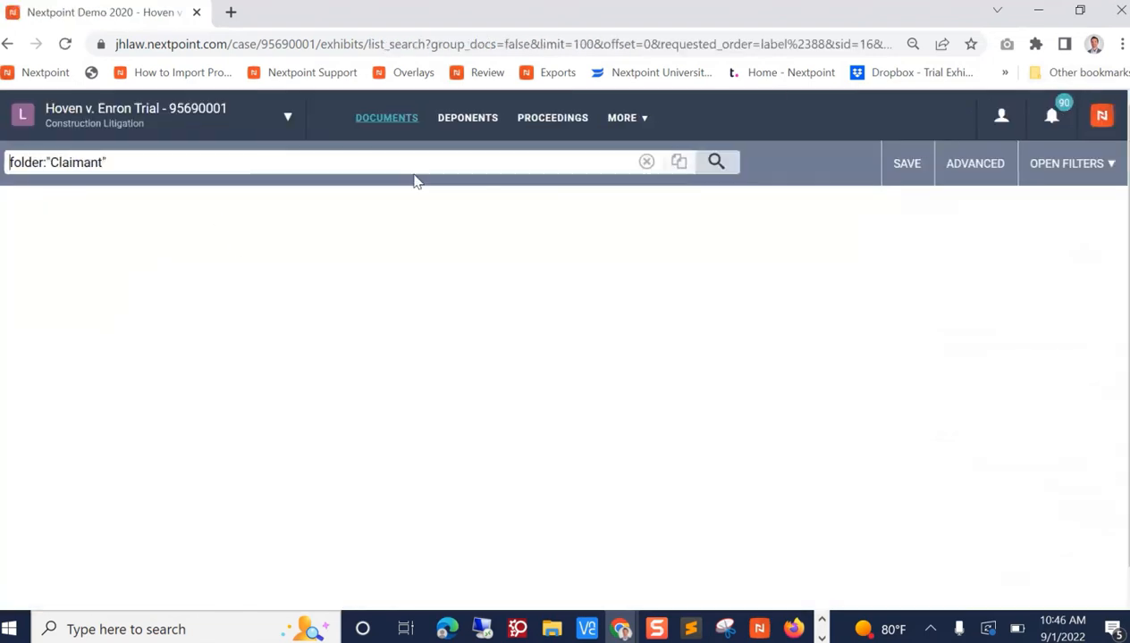
pyautogui.click(617, 119)
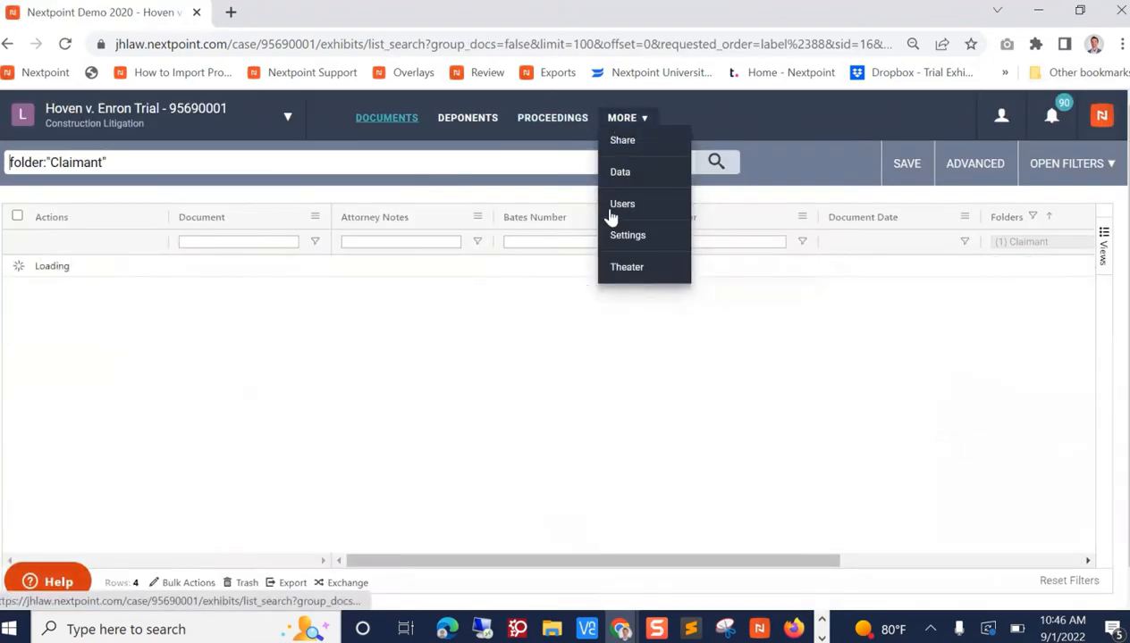
pyautogui.click(616, 240)
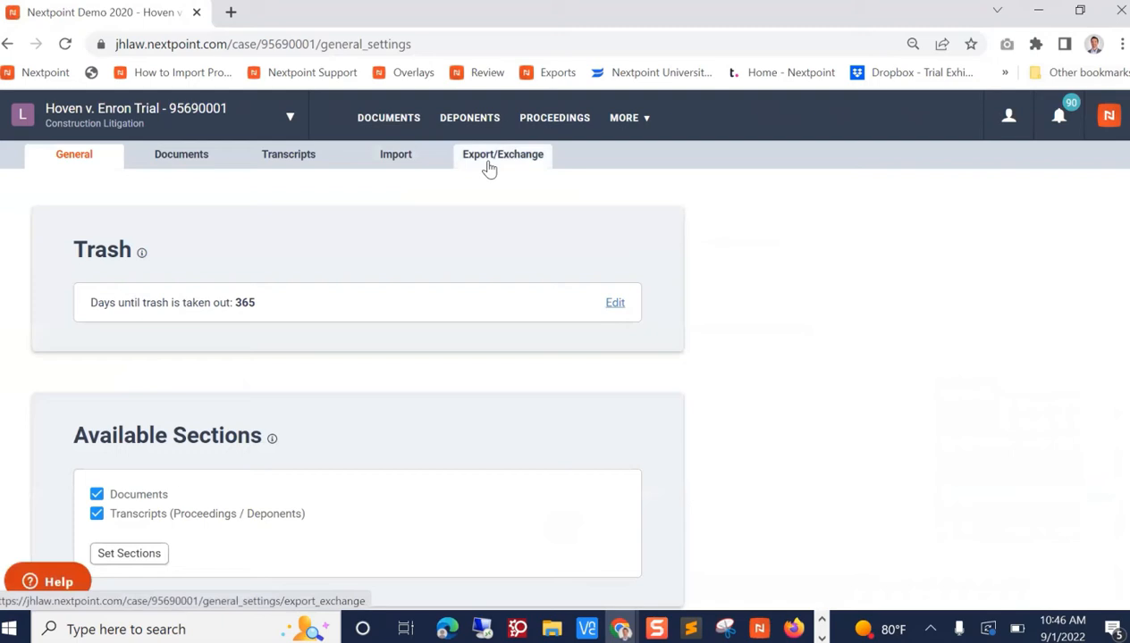
pyautogui.click(493, 163)
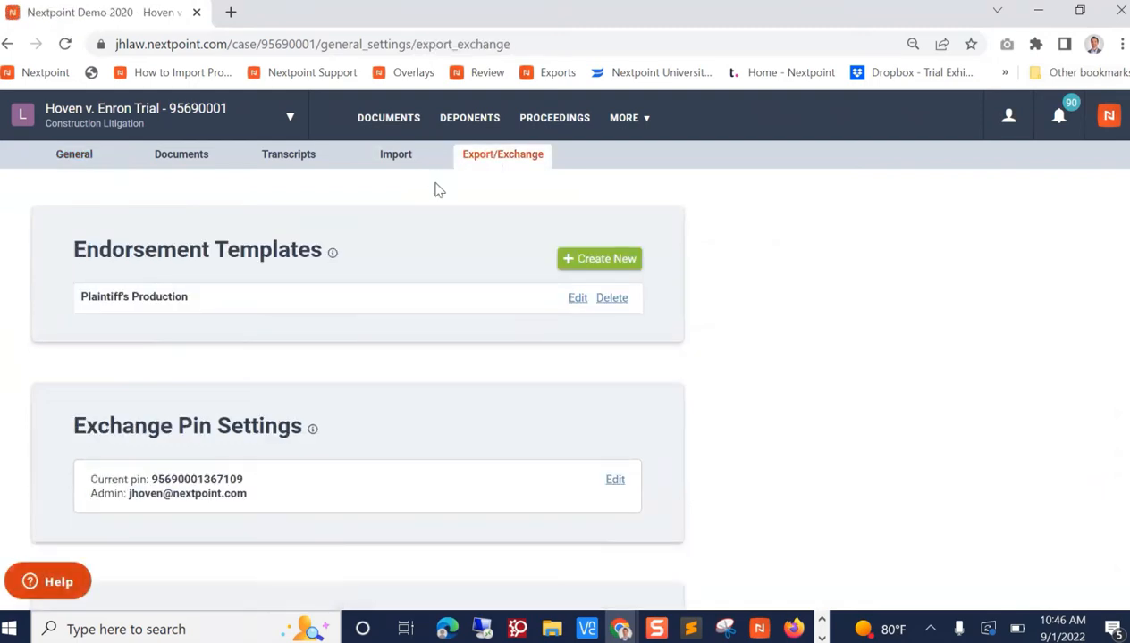
pyautogui.scroll(-2, 428, 205)
pyautogui.scroll(-3, 424, 218)
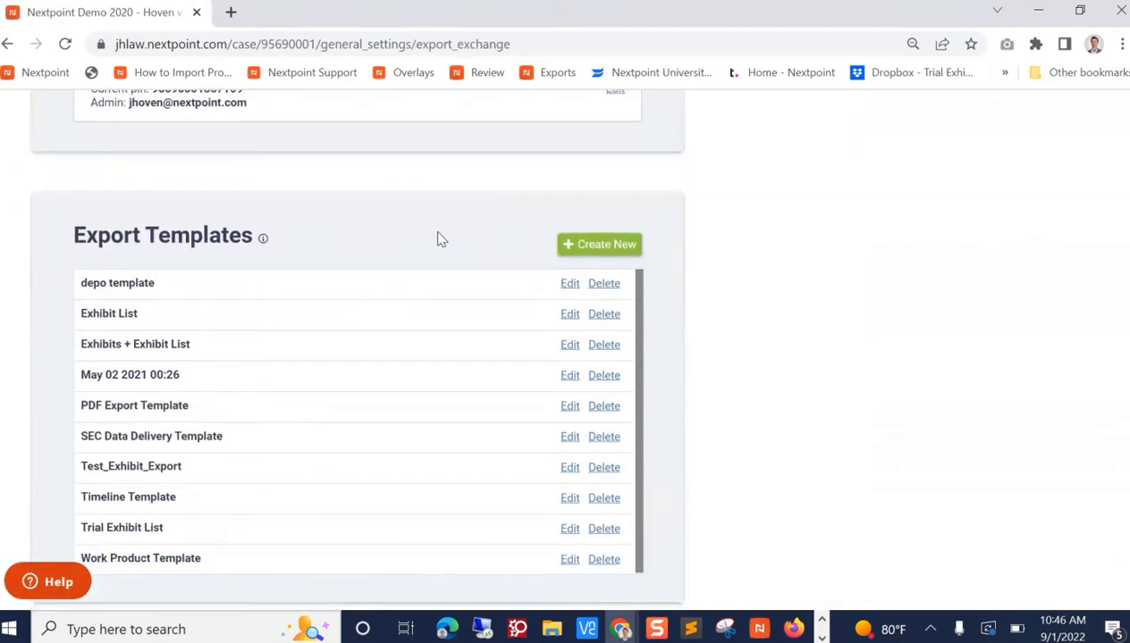
pyautogui.scroll(-1, 431, 232)
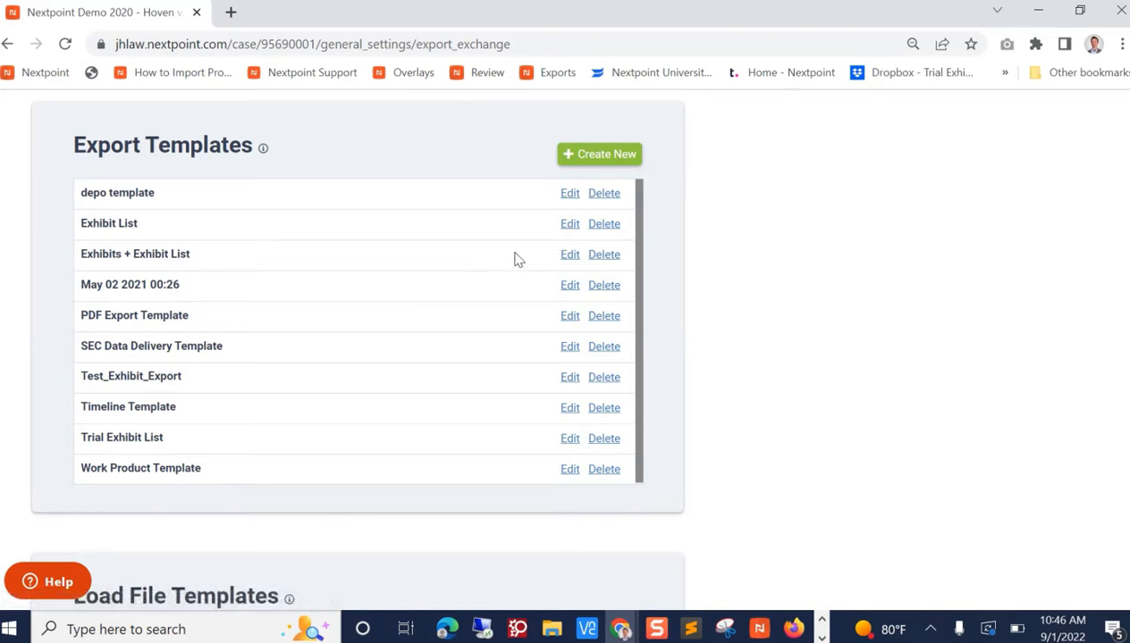
# Open the "Exhibit List" export template for editing and review its file, naming and load file settings, including the available load file templates
pyautogui.click(569, 224)
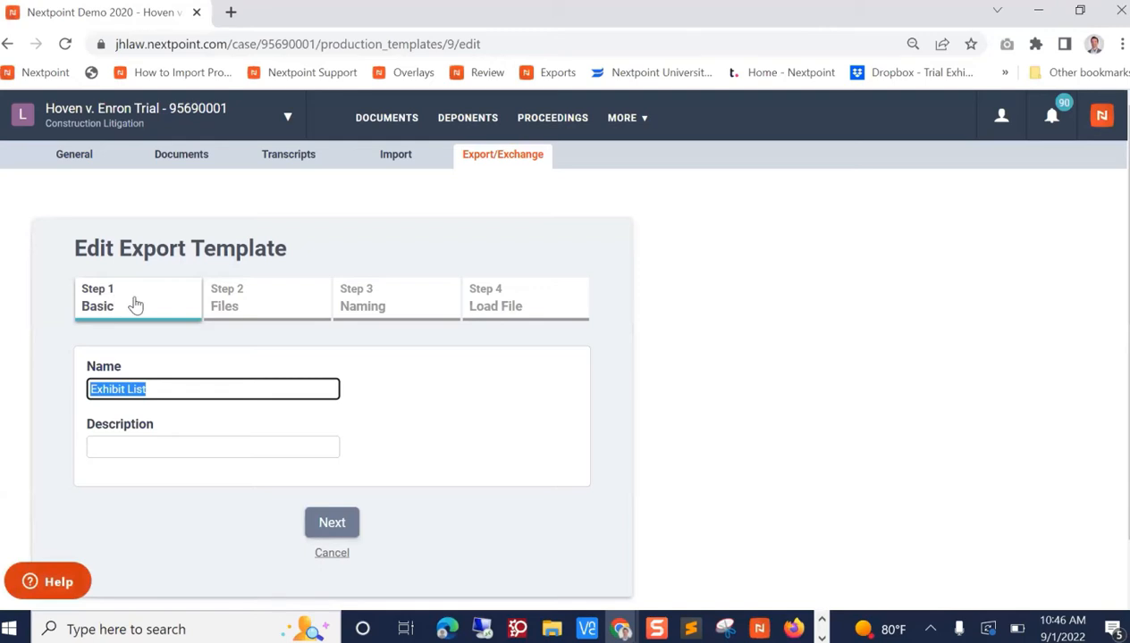
pyautogui.click(240, 302)
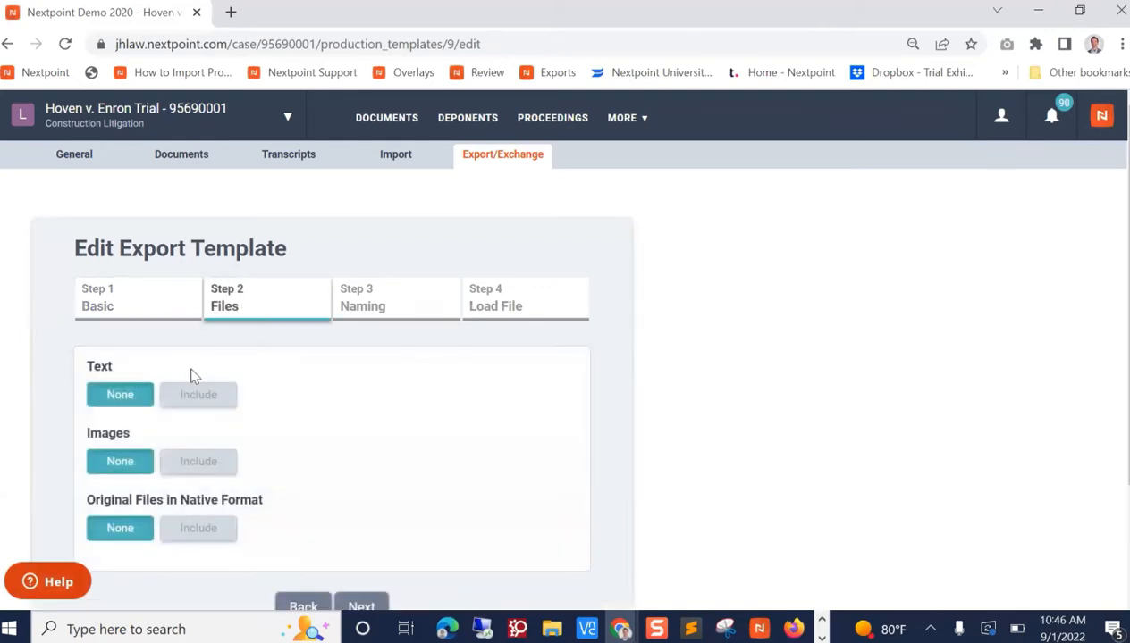
pyautogui.scroll(-3, 121, 416)
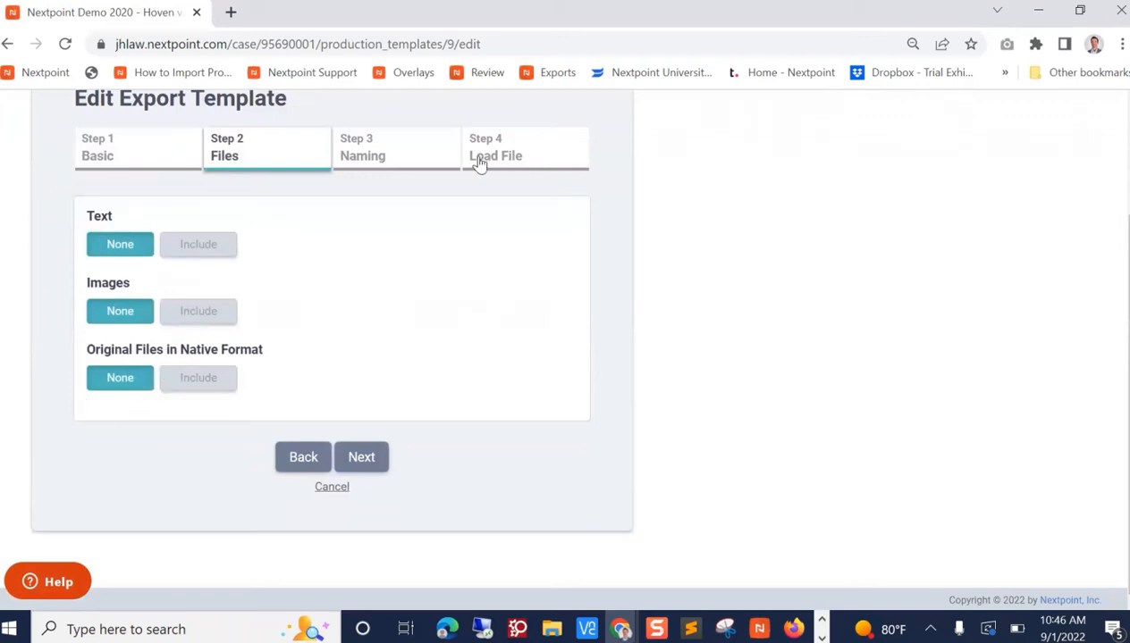
pyautogui.click(422, 164)
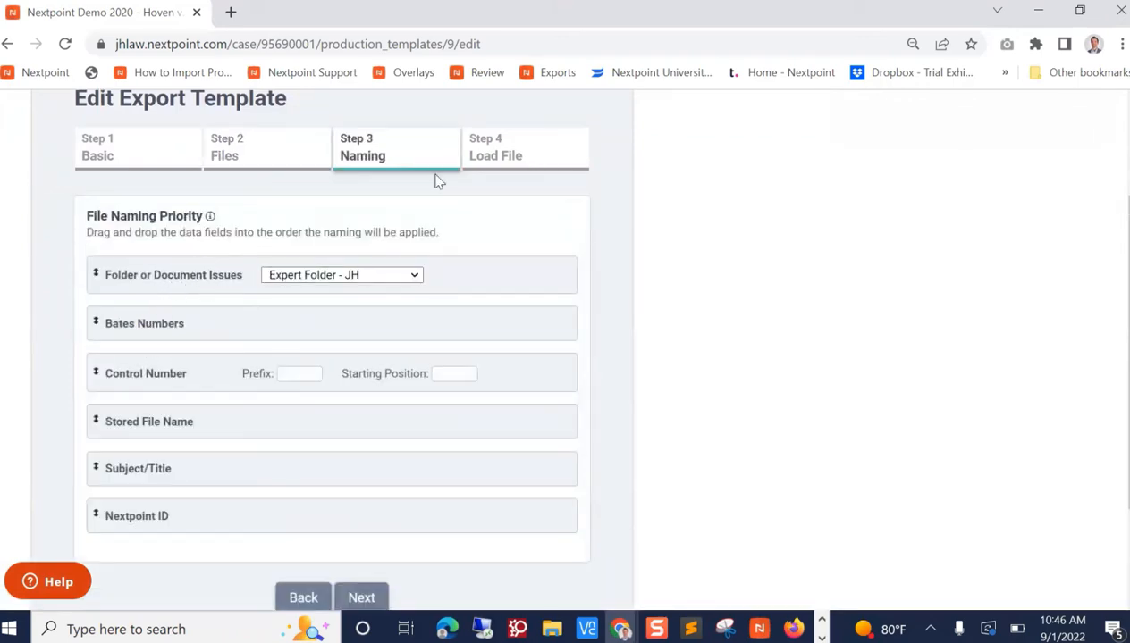
pyautogui.click(502, 148)
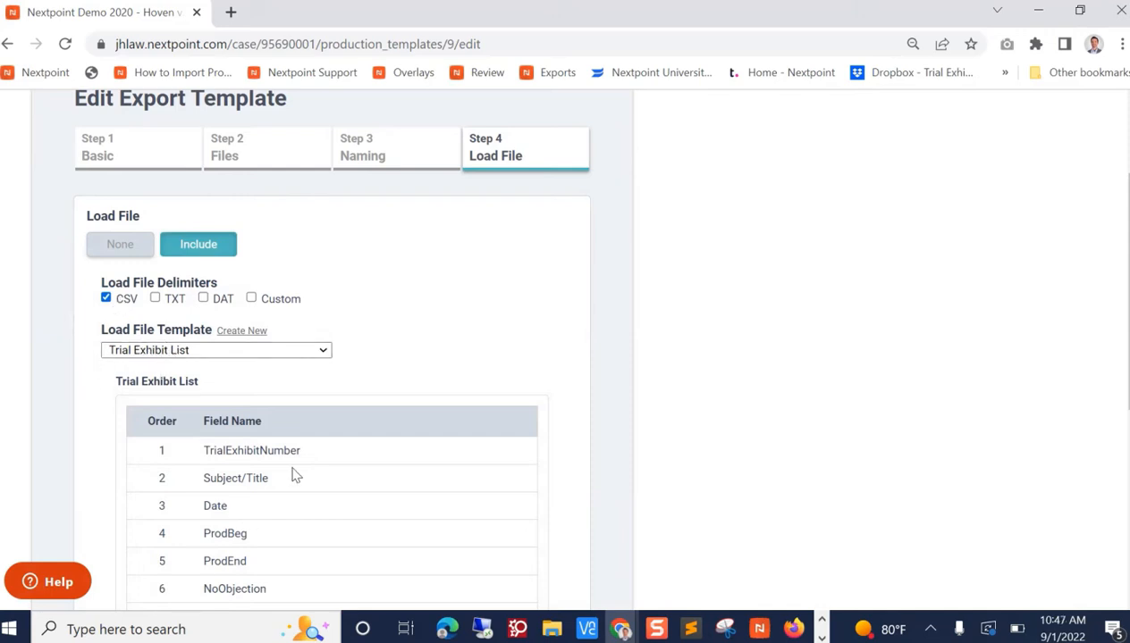
pyautogui.scroll(-2, 200, 536)
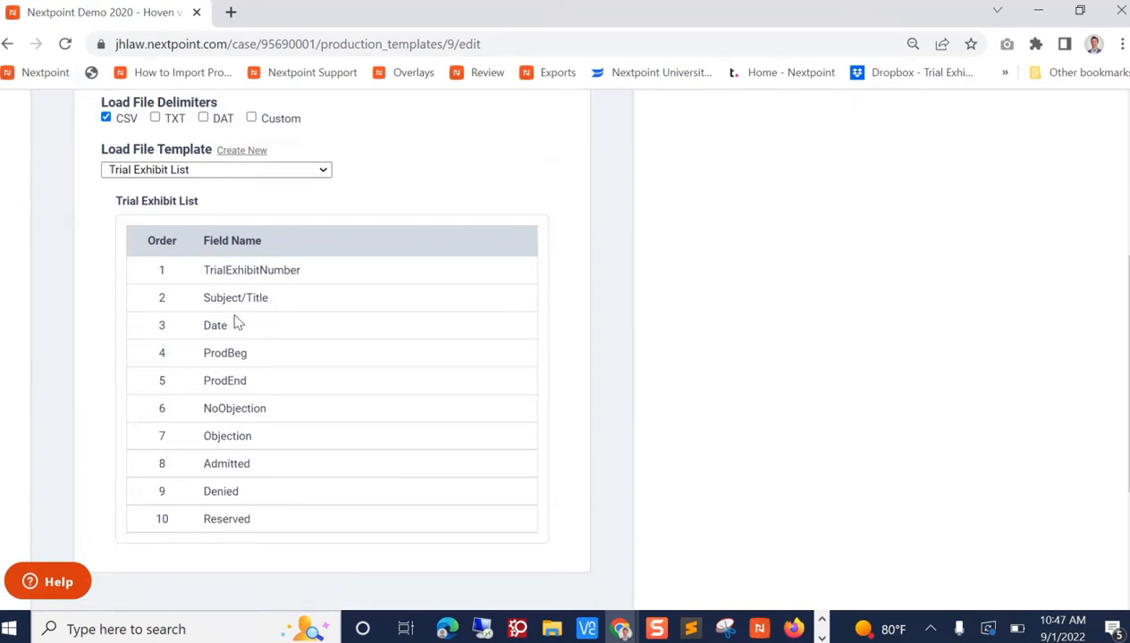
pyautogui.click(304, 171)
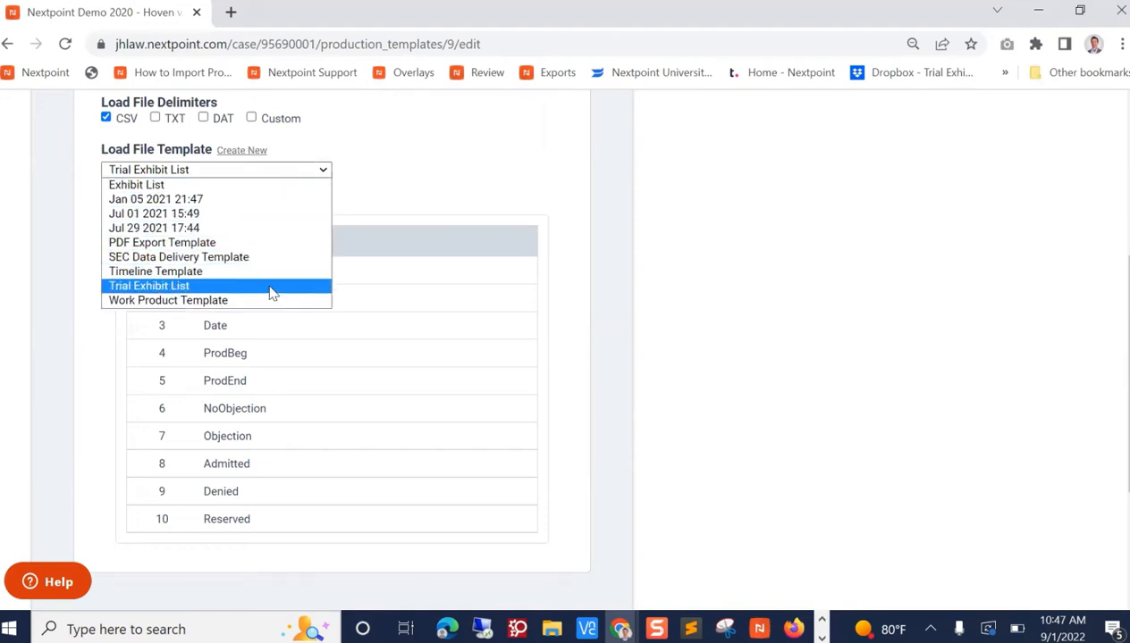
pyautogui.click(374, 196)
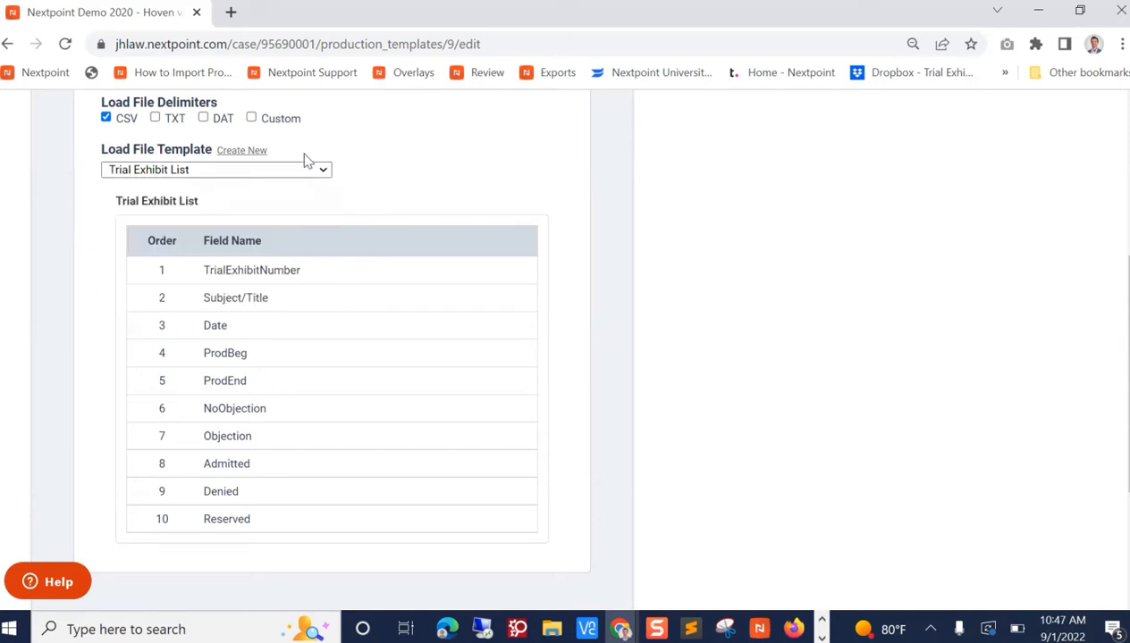
# Start a new load file template, include the Ex Number field directly above Document Subject, and go back without saving it
pyautogui.click(257, 158)
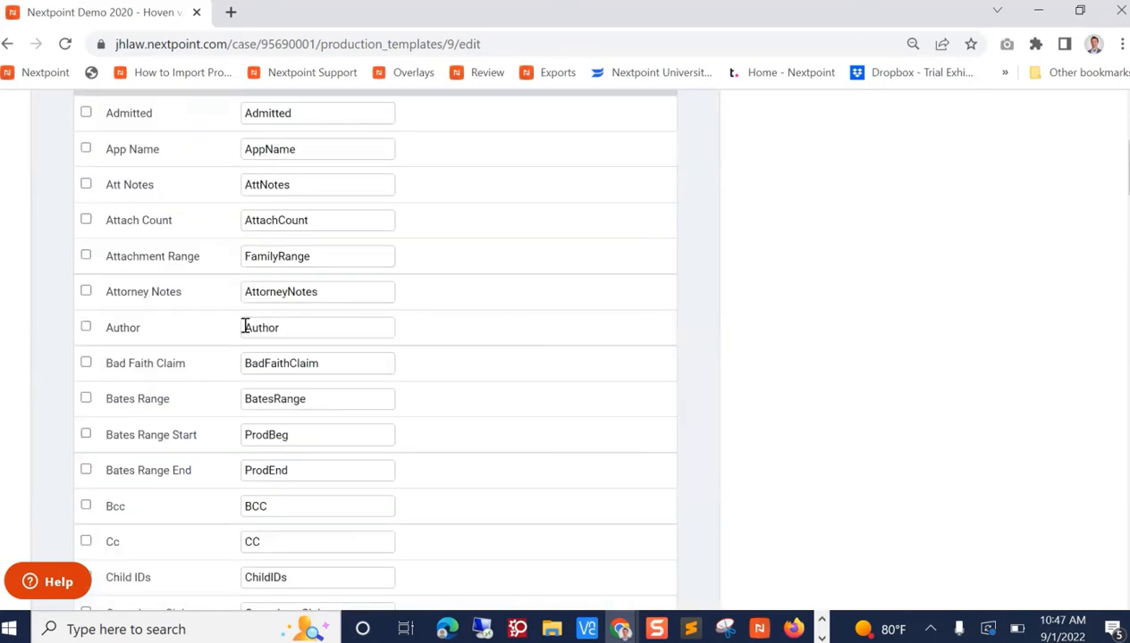
pyautogui.scroll(-3, 179, 323)
pyautogui.scroll(-12, 170, 328)
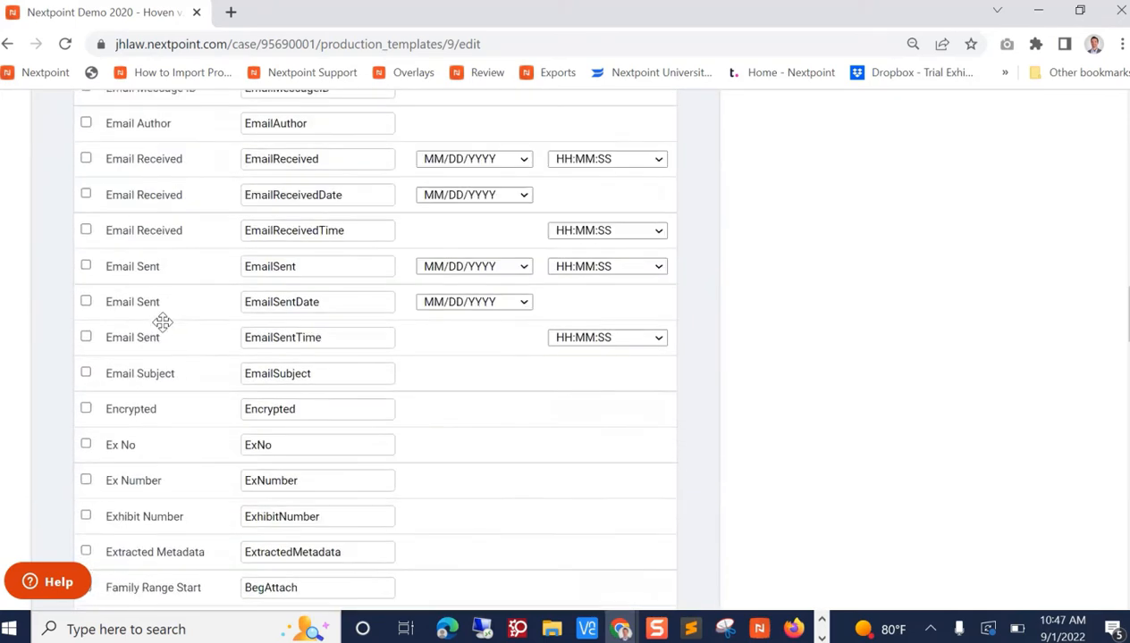
pyautogui.click(86, 449)
pyautogui.moveTo(134, 449); pyautogui.dragTo(159, 129)
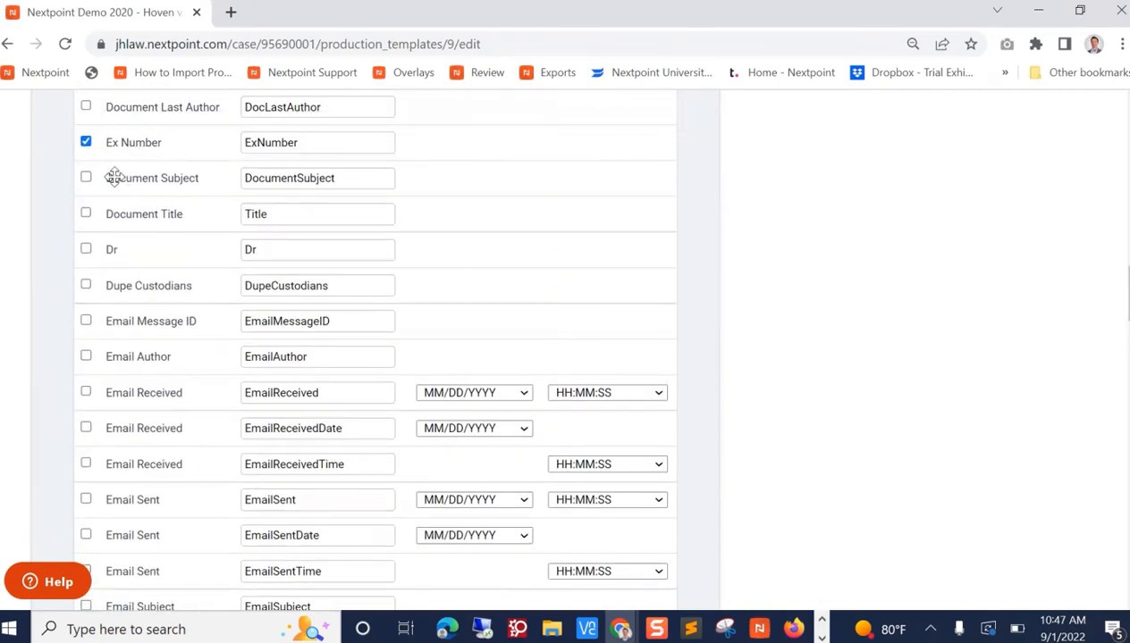
pyautogui.scroll(-3, 153, 179)
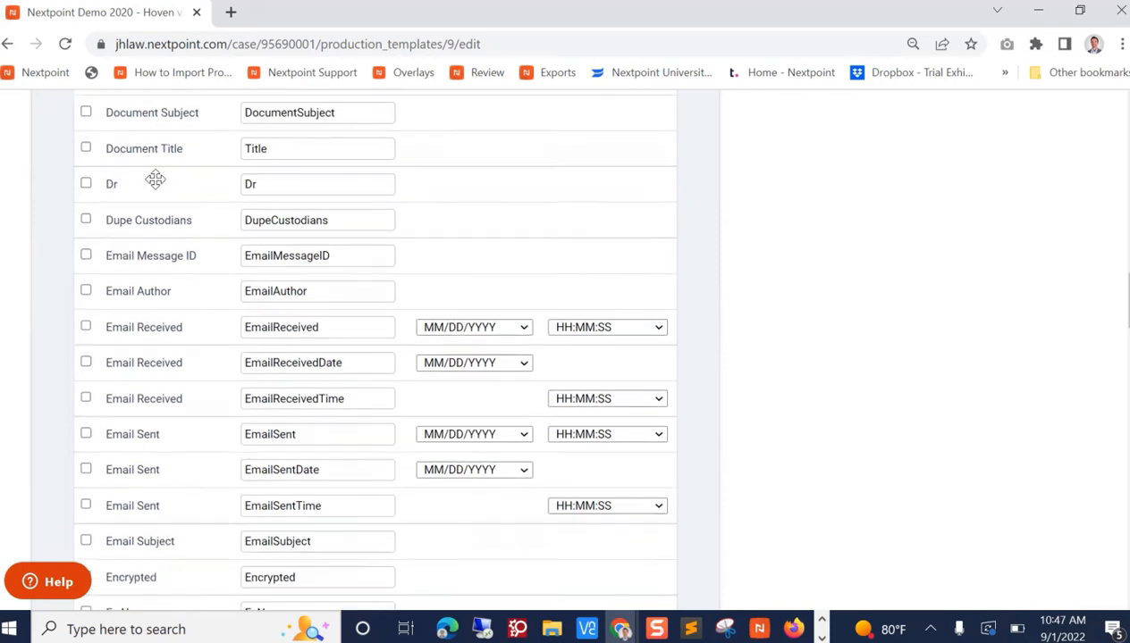
pyautogui.scroll(3, 153, 211)
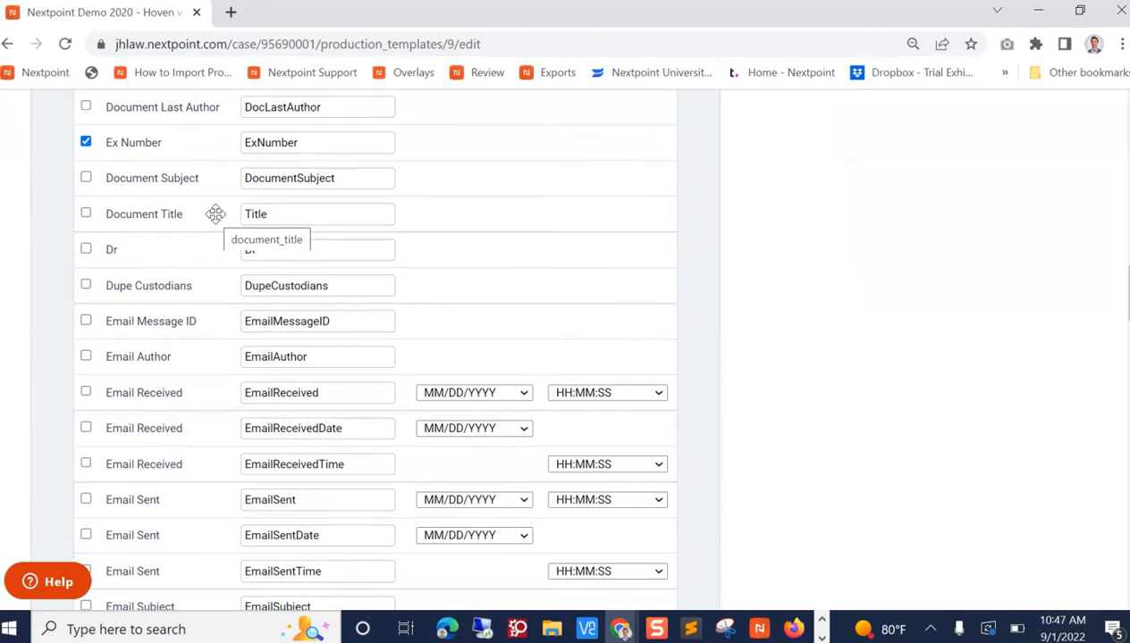
pyautogui.scroll(-9, 854, 254)
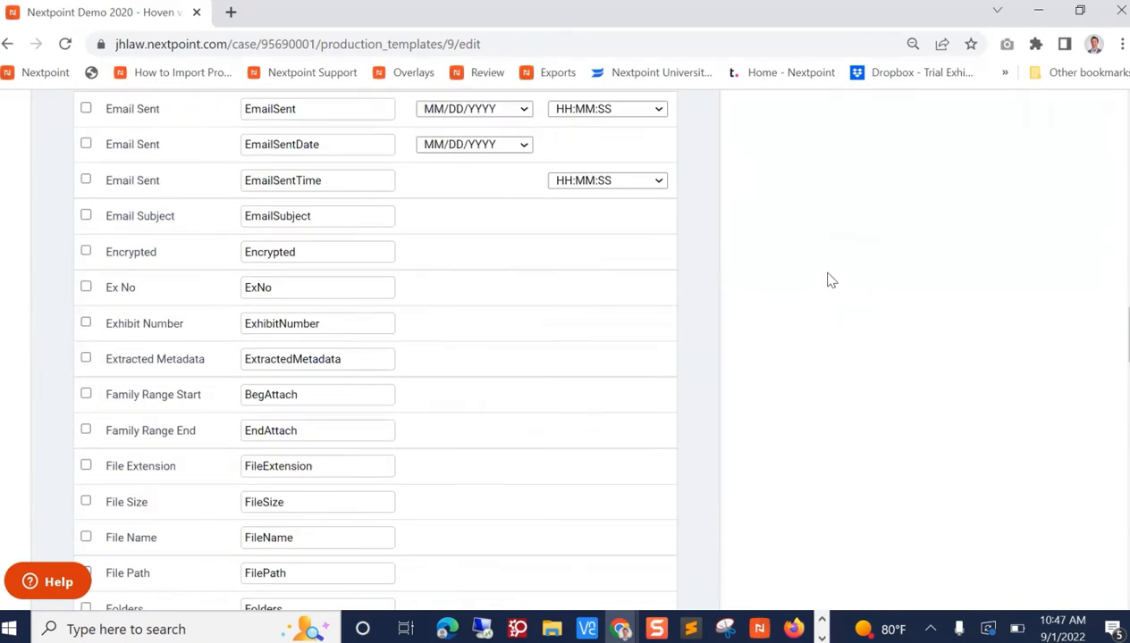
pyautogui.scroll(-15, 798, 302)
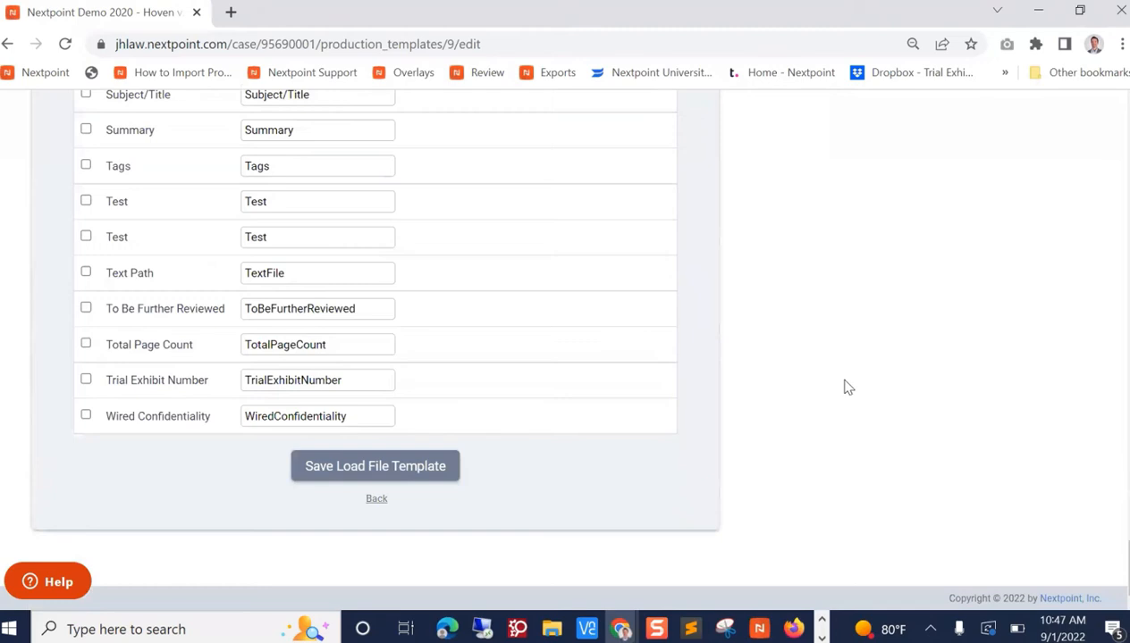
pyautogui.click(376, 501)
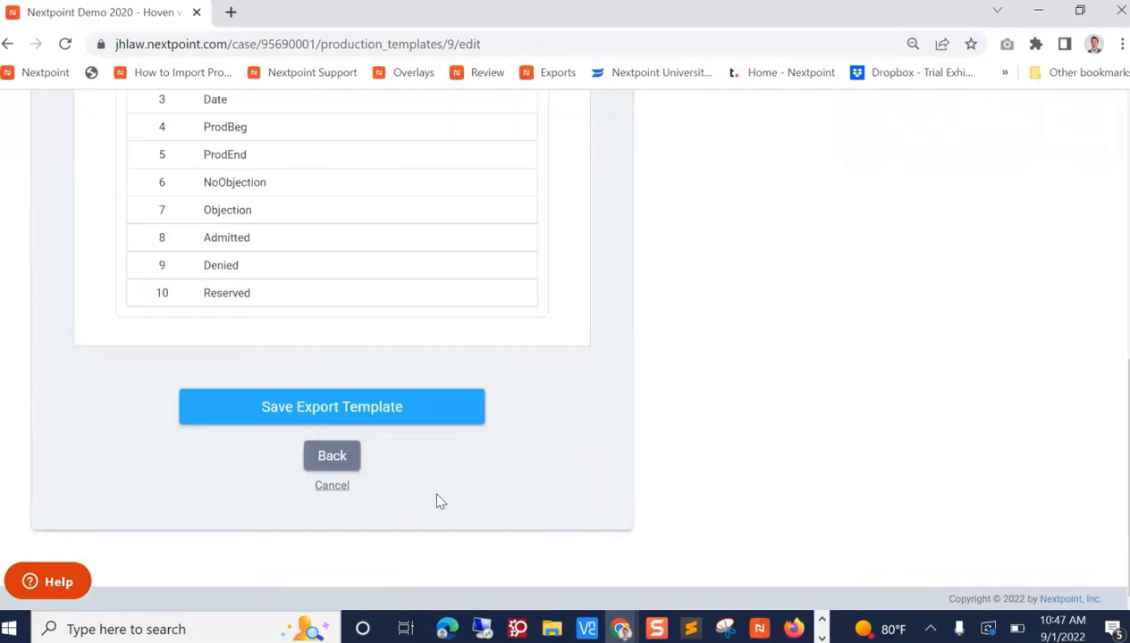
# Check the Trial Exhibit List load file fields and save the "Exhibit List" export template
pyautogui.scroll(3, 375, 429)
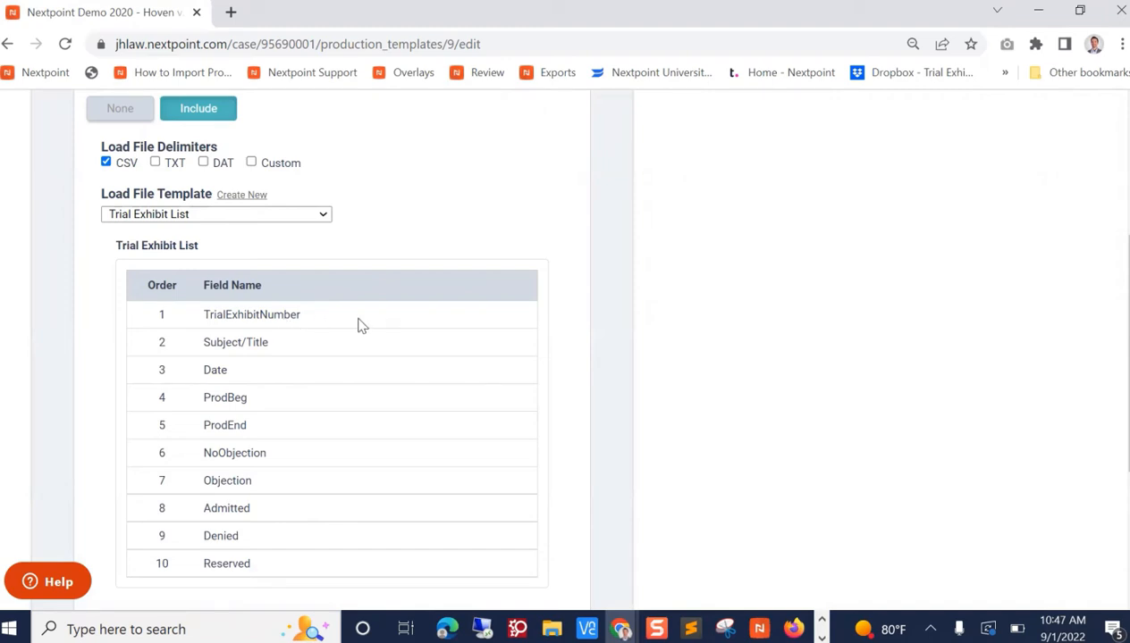
pyautogui.scroll(-3, 566, 334)
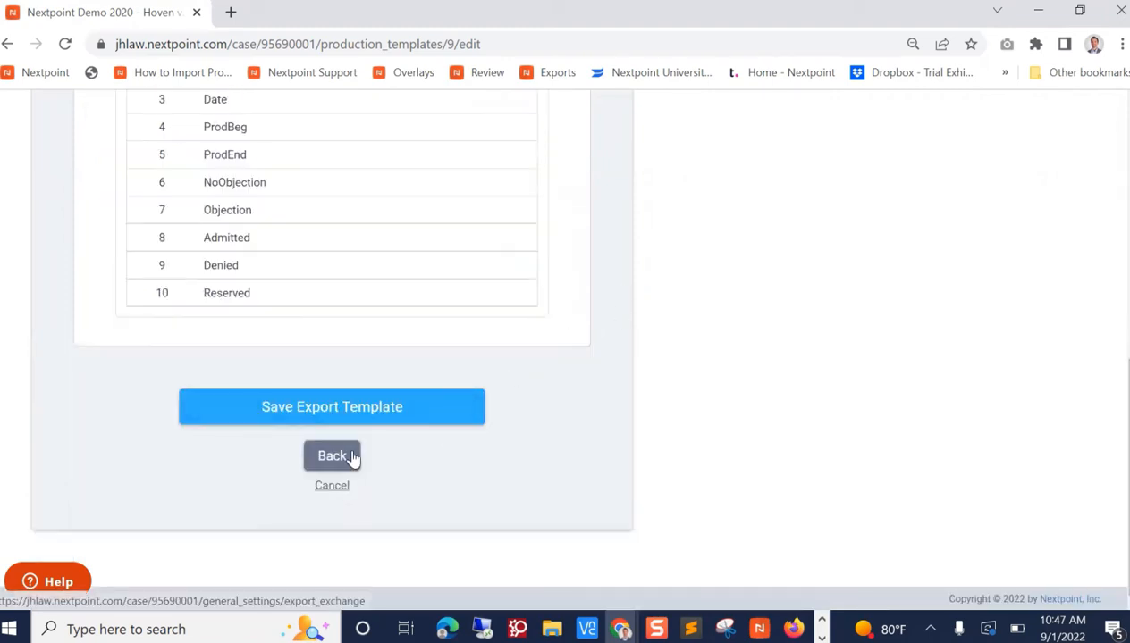
pyautogui.click(332, 407)
# Open the "Exhibits + Exhibit List" export template for editing and check its name and its text, image and native file settings
pyautogui.scroll(-2, 407, 380)
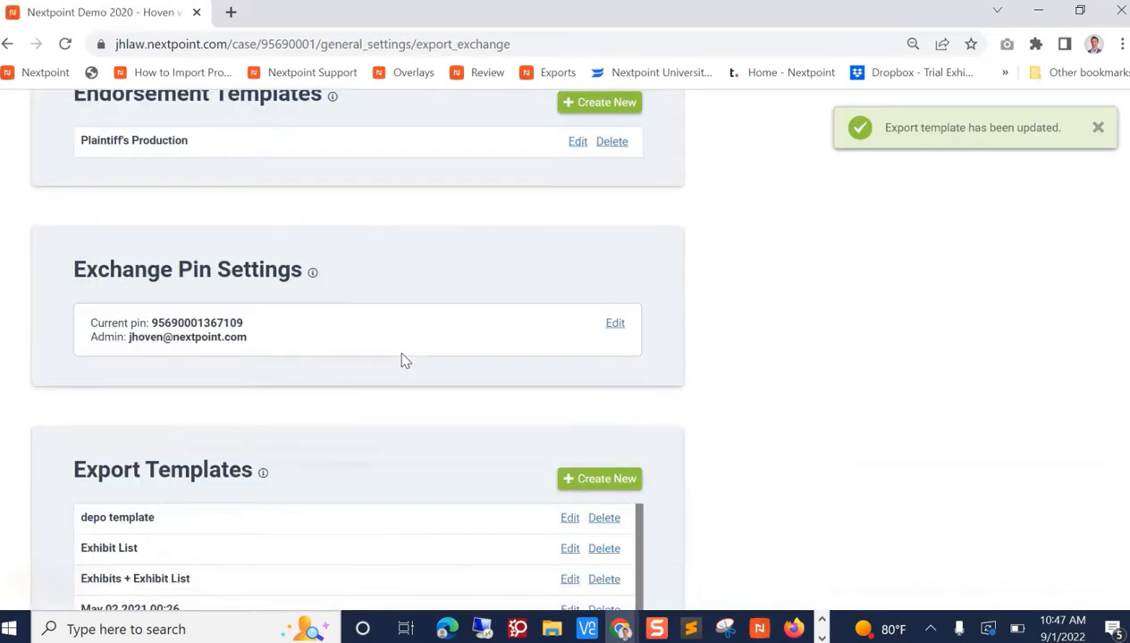
pyautogui.scroll(-3, 402, 358)
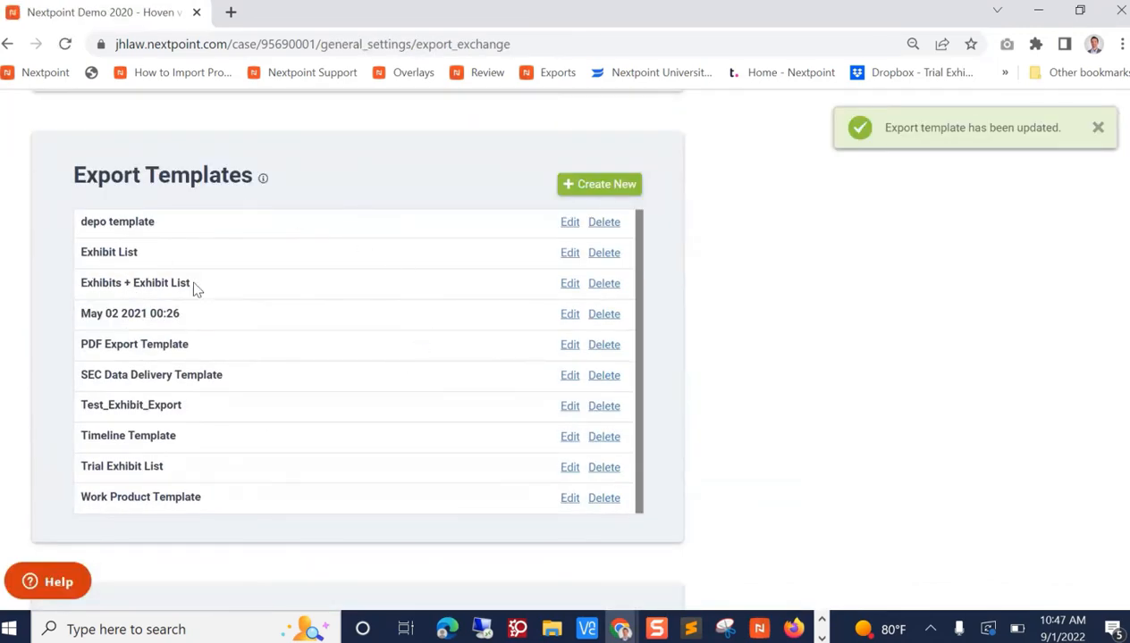
pyautogui.click(569, 284)
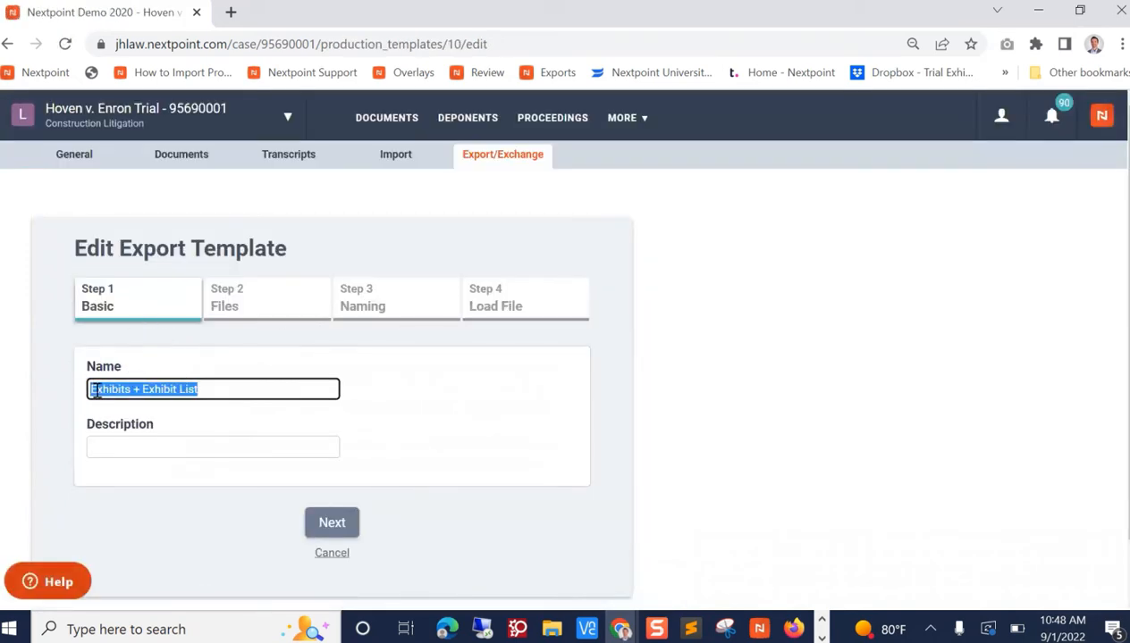
pyautogui.click(262, 302)
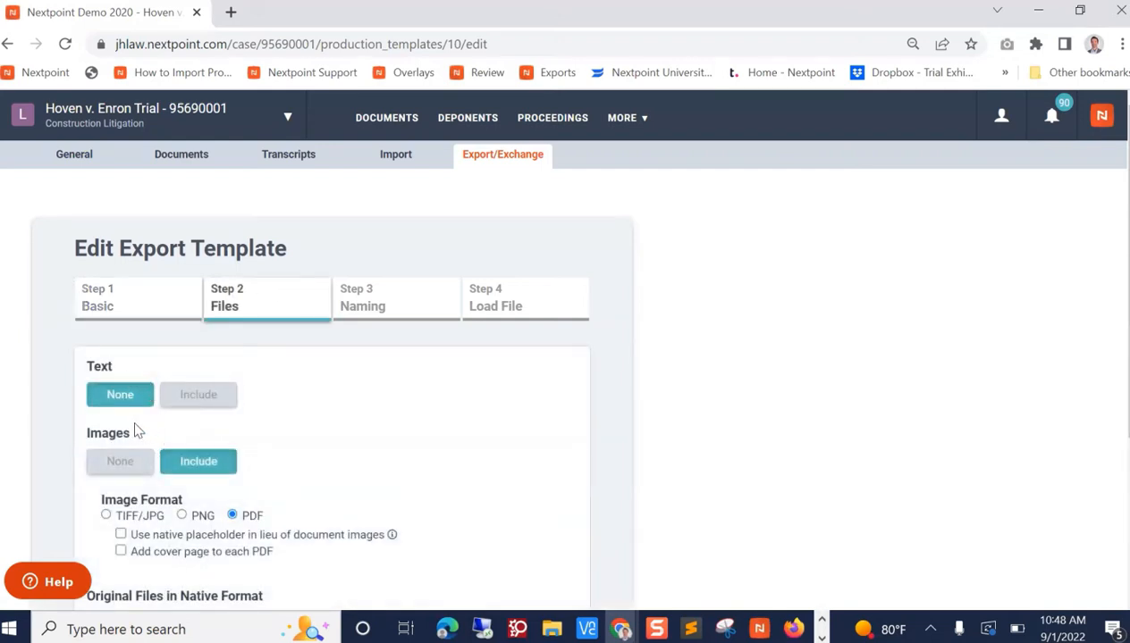
pyautogui.scroll(-3, 375, 411)
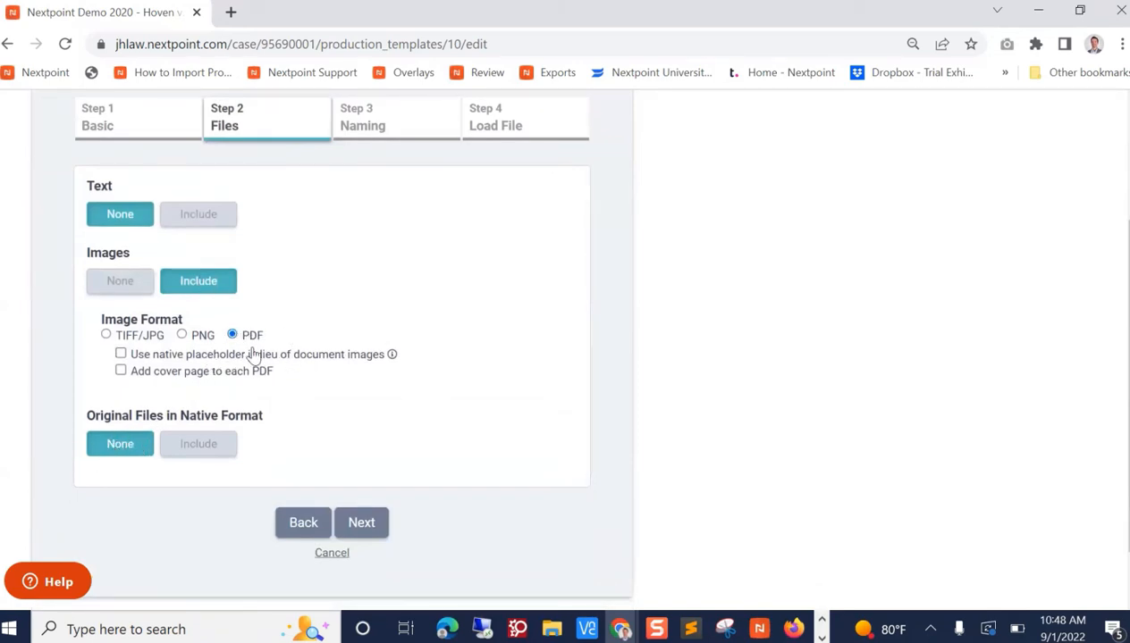
# Choose Claimant as the folder or document issue in the template's file naming priority
pyautogui.click(399, 130)
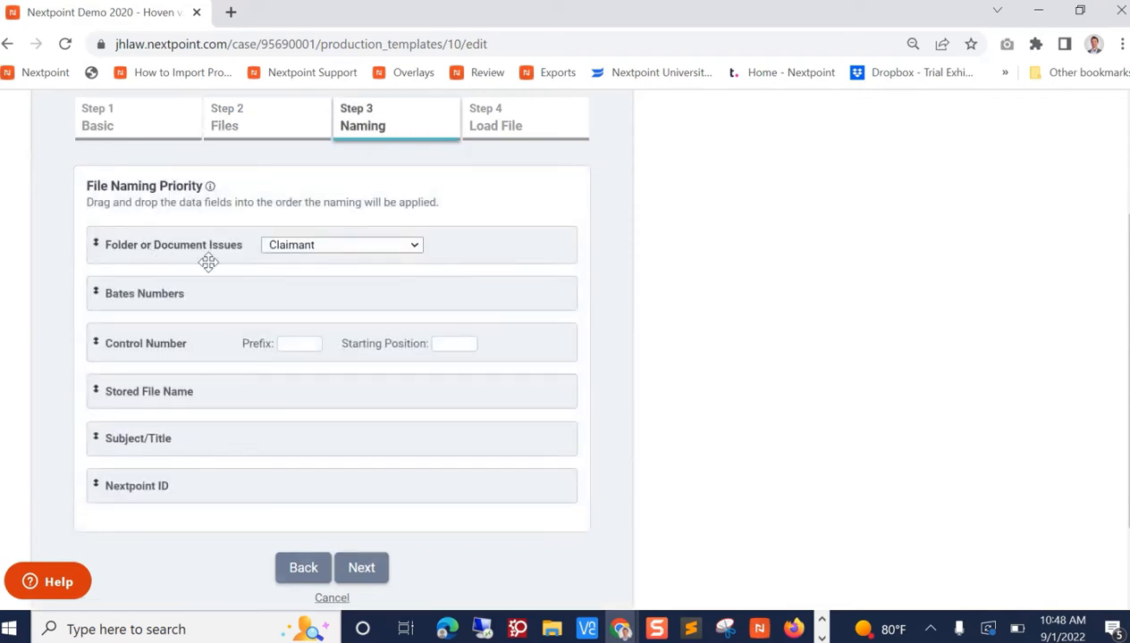
pyautogui.click(301, 250)
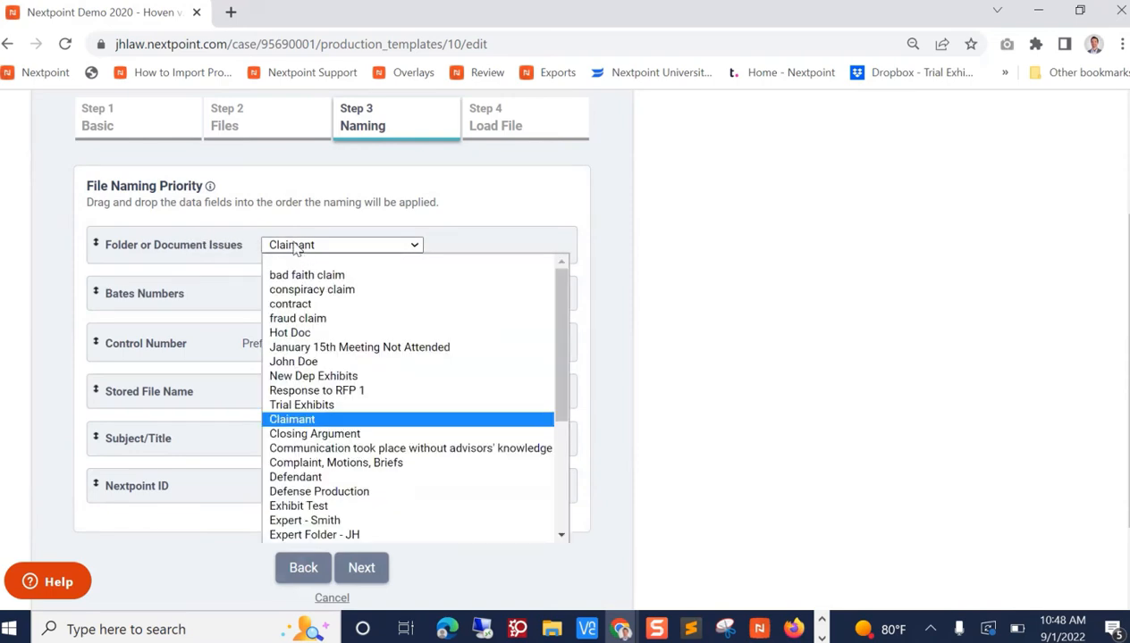
pyautogui.click(274, 421)
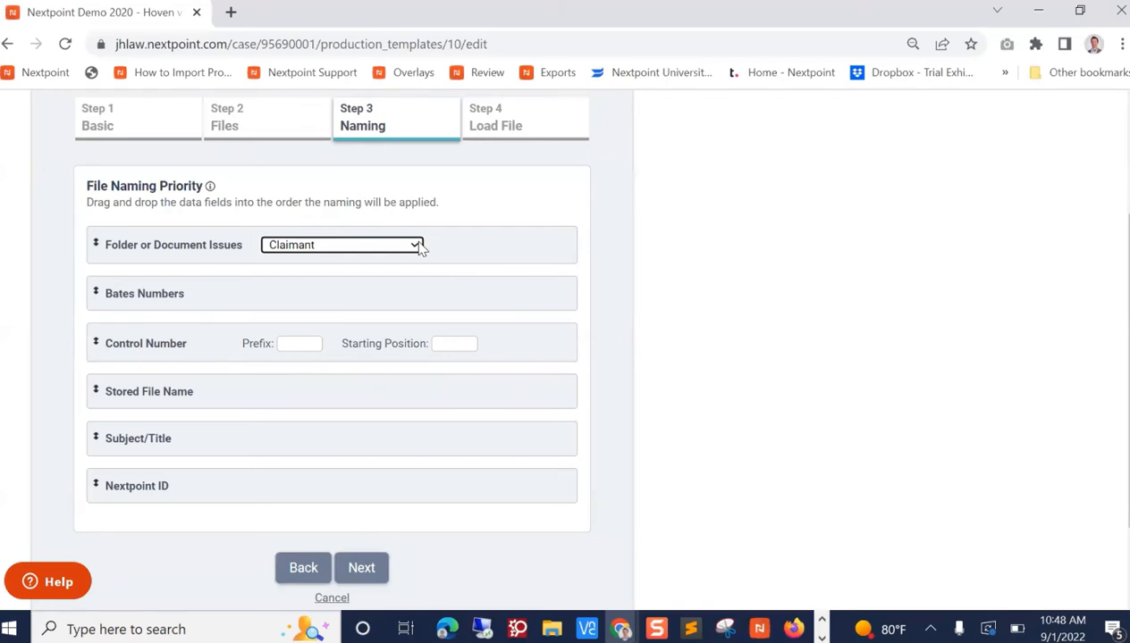
# Check the CSV load file settings and Trial Exhibit List fields, and save the "Exhibits + Exhibit List" export template
pyautogui.click(491, 134)
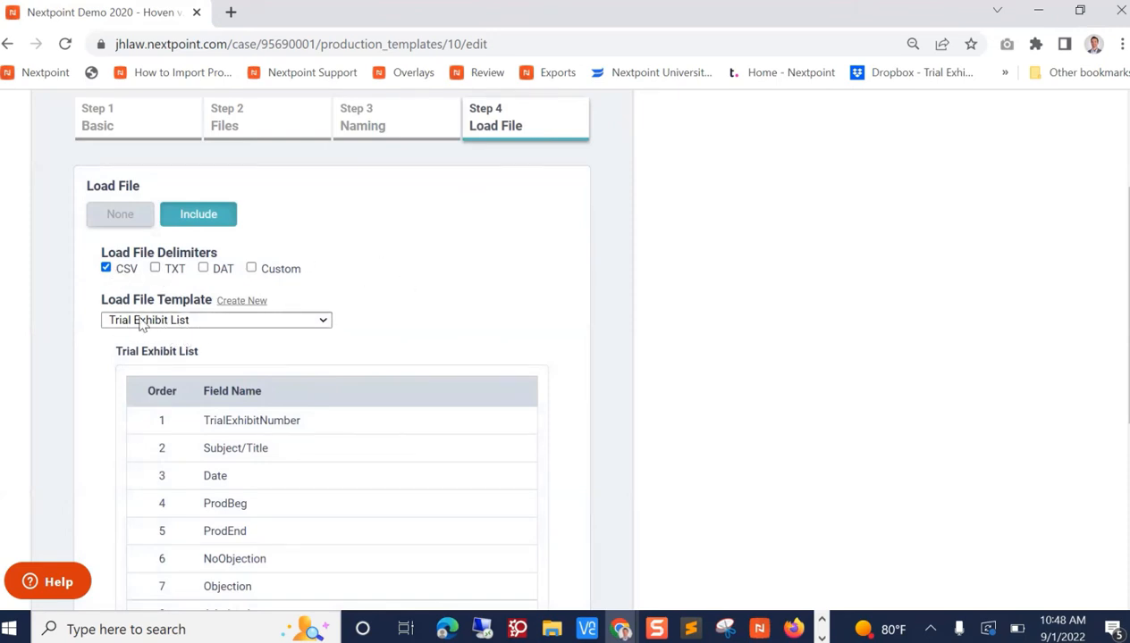
pyautogui.scroll(-3, 451, 308)
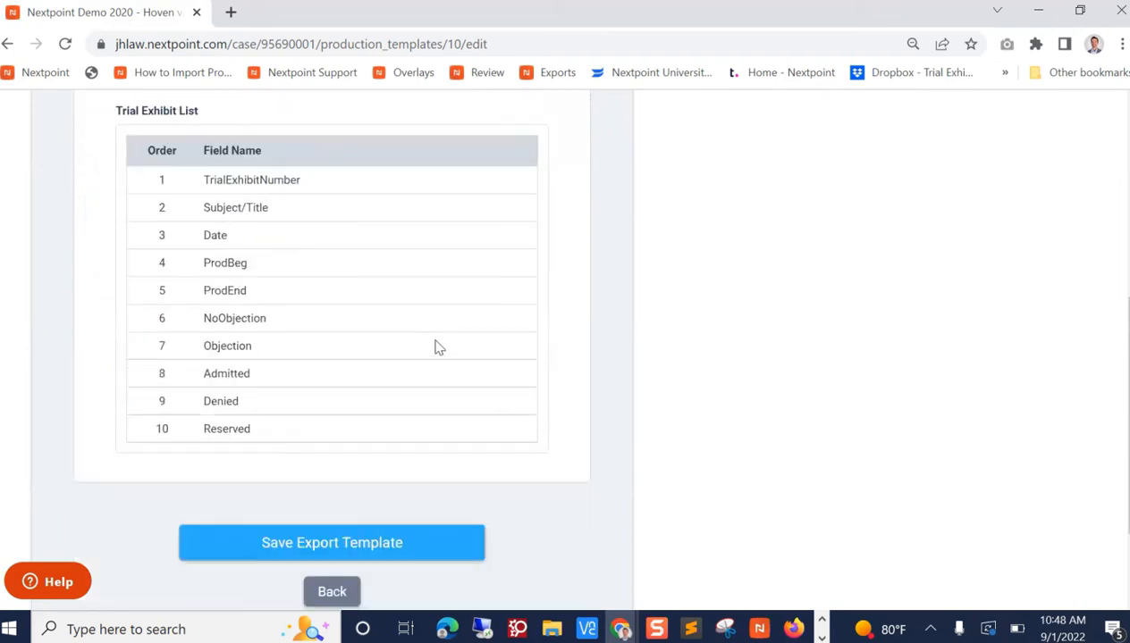
pyautogui.click(378, 542)
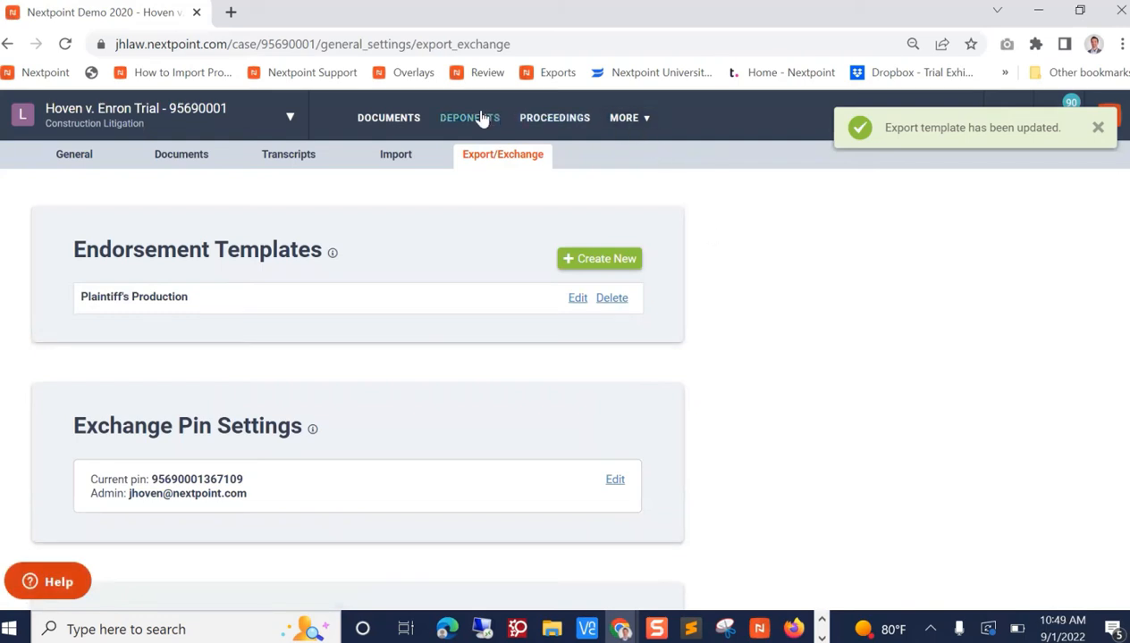
# Start an export of the Claimant folder from the case documents, using the "Exhibits + Exhibit List" export template
pyautogui.click(388, 122)
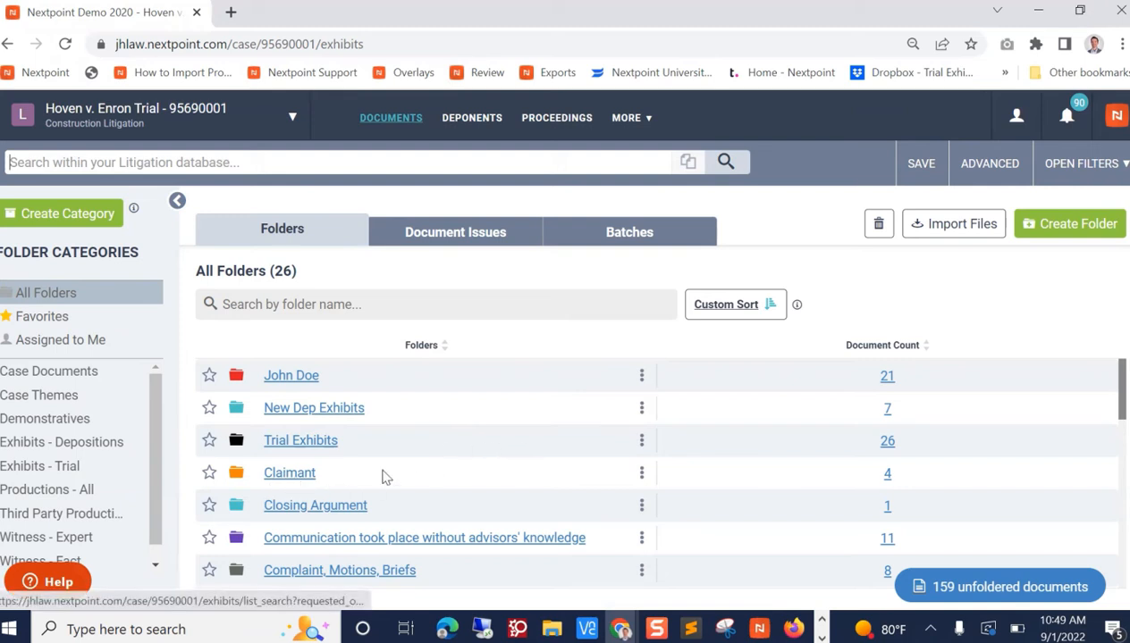
pyautogui.click(642, 474)
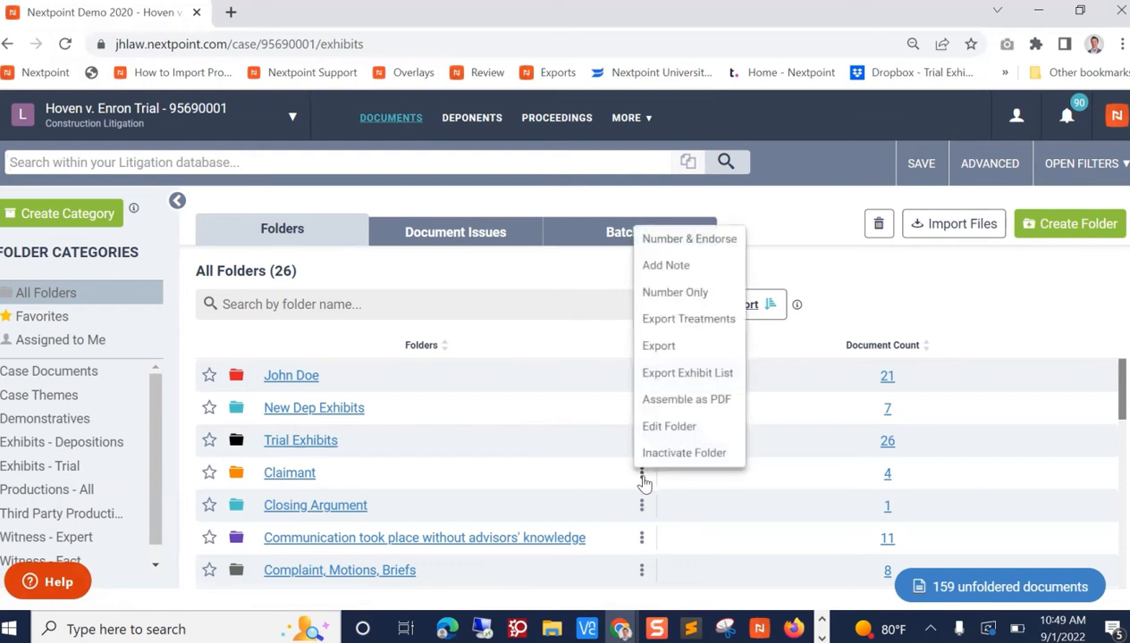
pyautogui.click(667, 355)
pyautogui.click(616, 371)
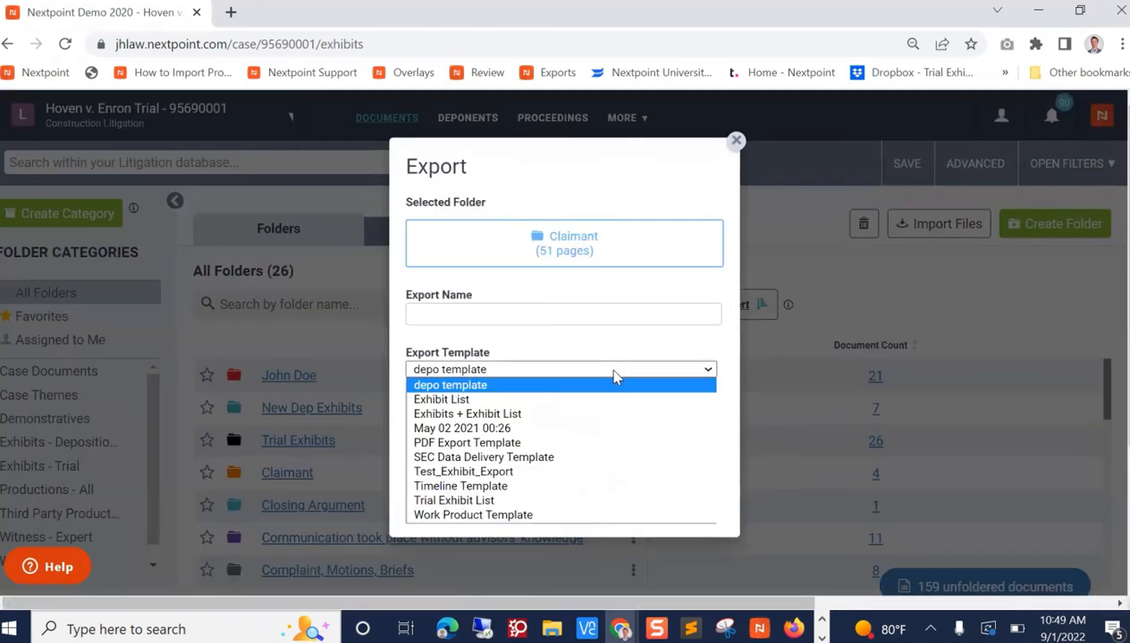
pyautogui.click(472, 417)
# Name the export "Exhibits 9.1.22" and run it
pyautogui.click(460, 314)
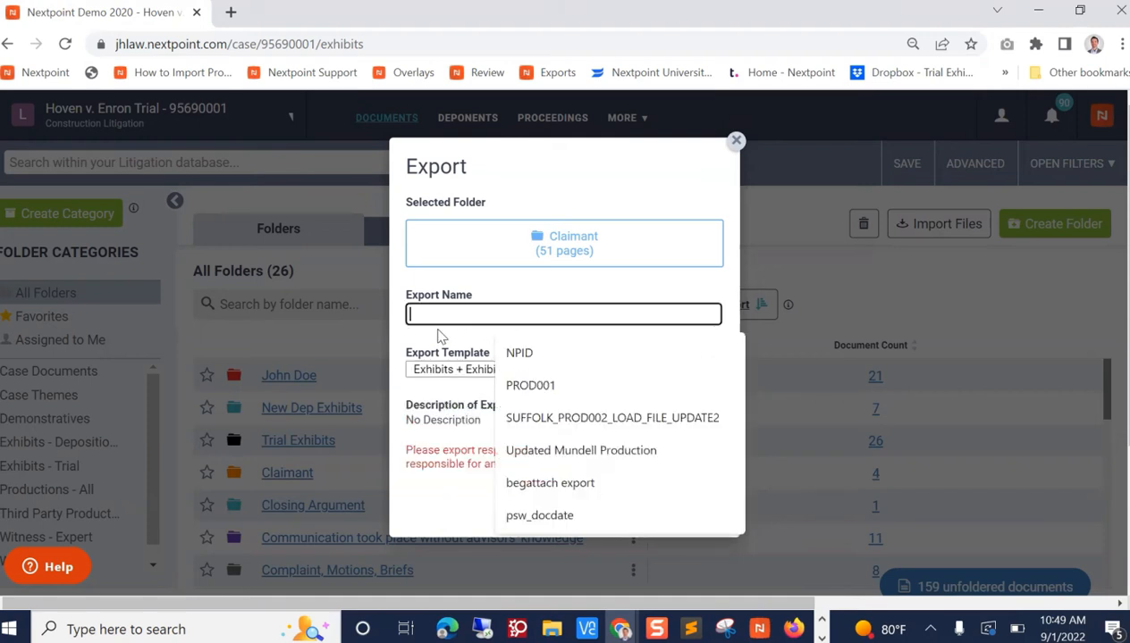
pyautogui.click(400, 334)
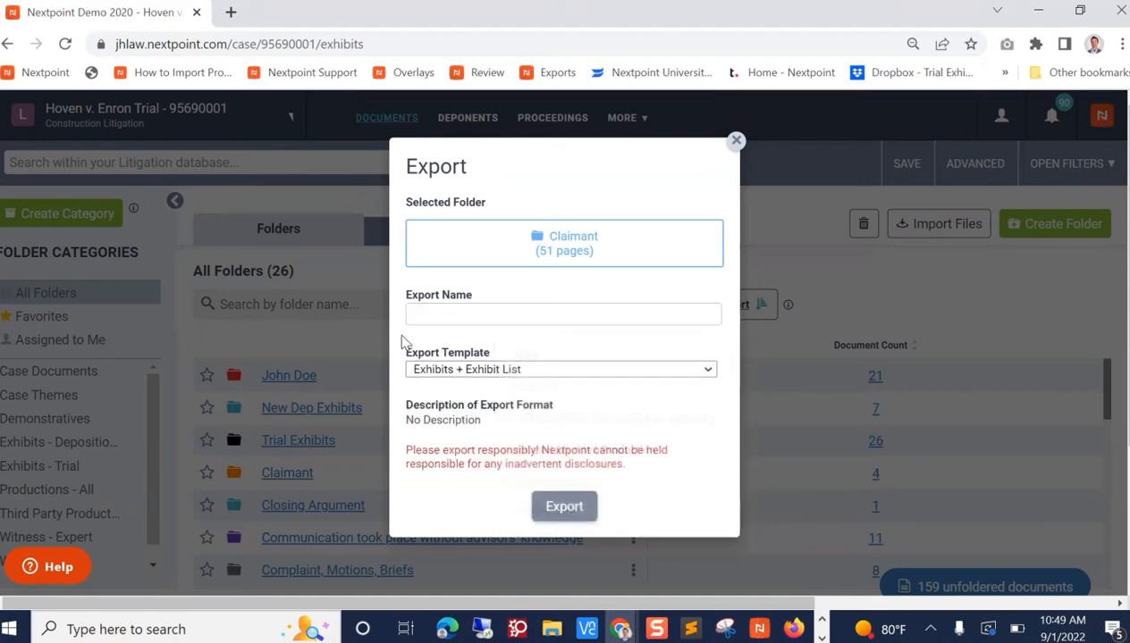
pyautogui.click(408, 309)
pyautogui.write('Ex')
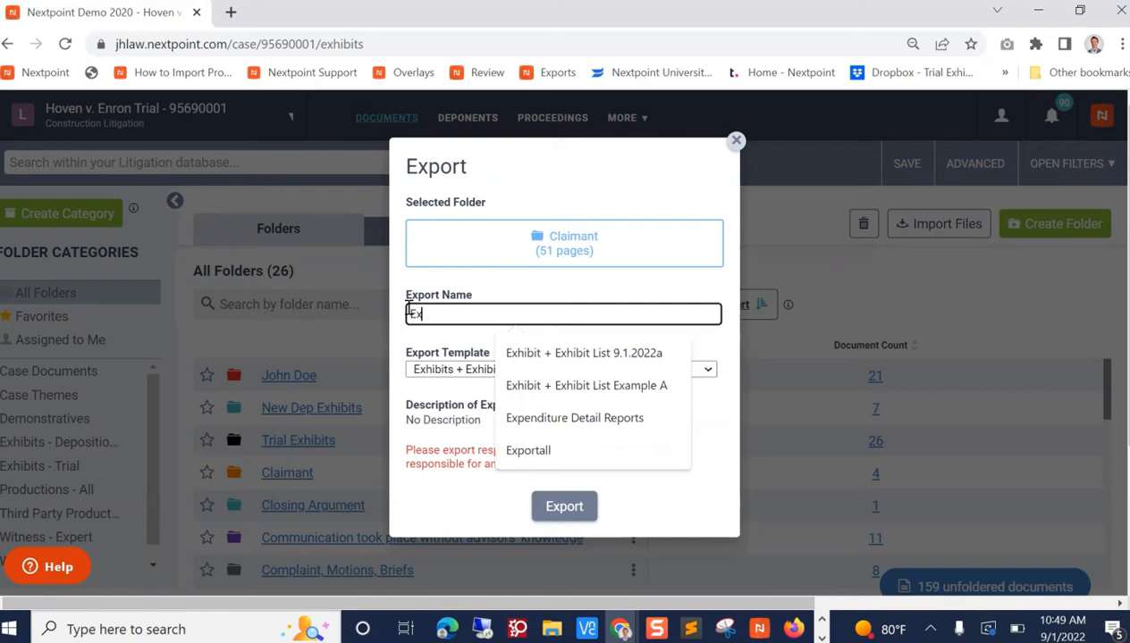
pyautogui.write('hibits 9.1.22')
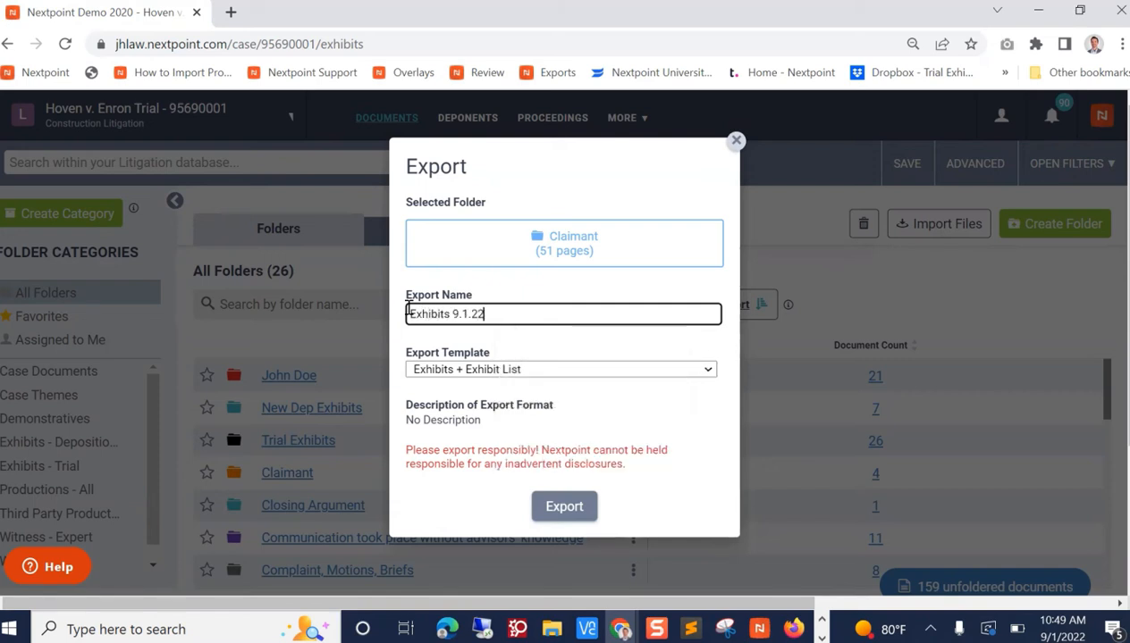
pyautogui.click(573, 510)
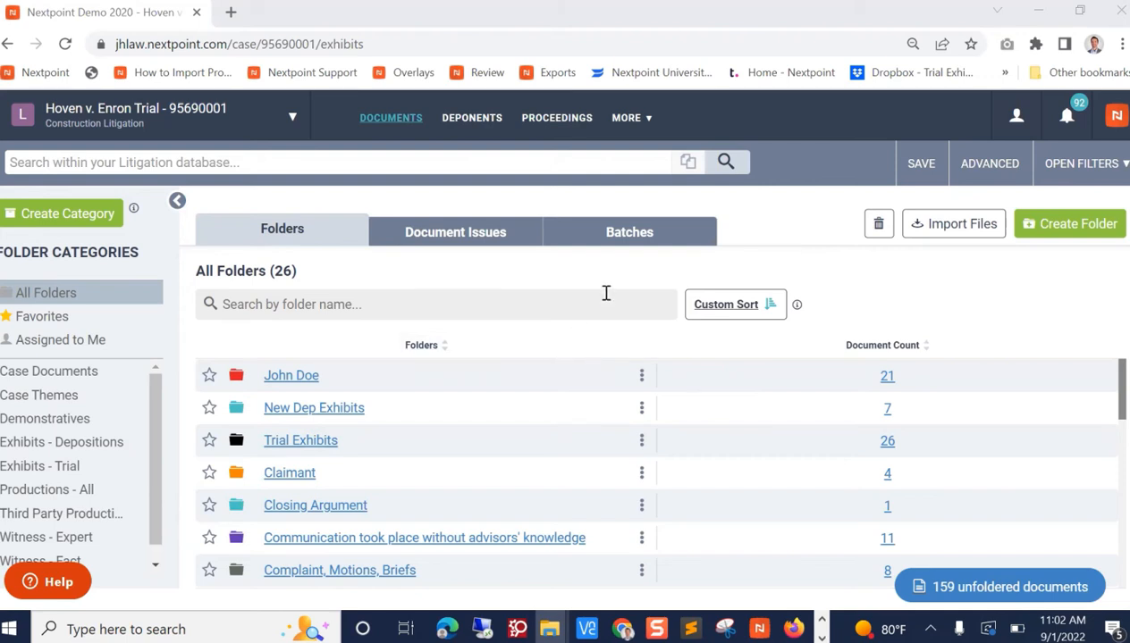
# Go to the exports in the case's Data area and open the "Exhibits 9.1.22" export details
pyautogui.click(627, 118)
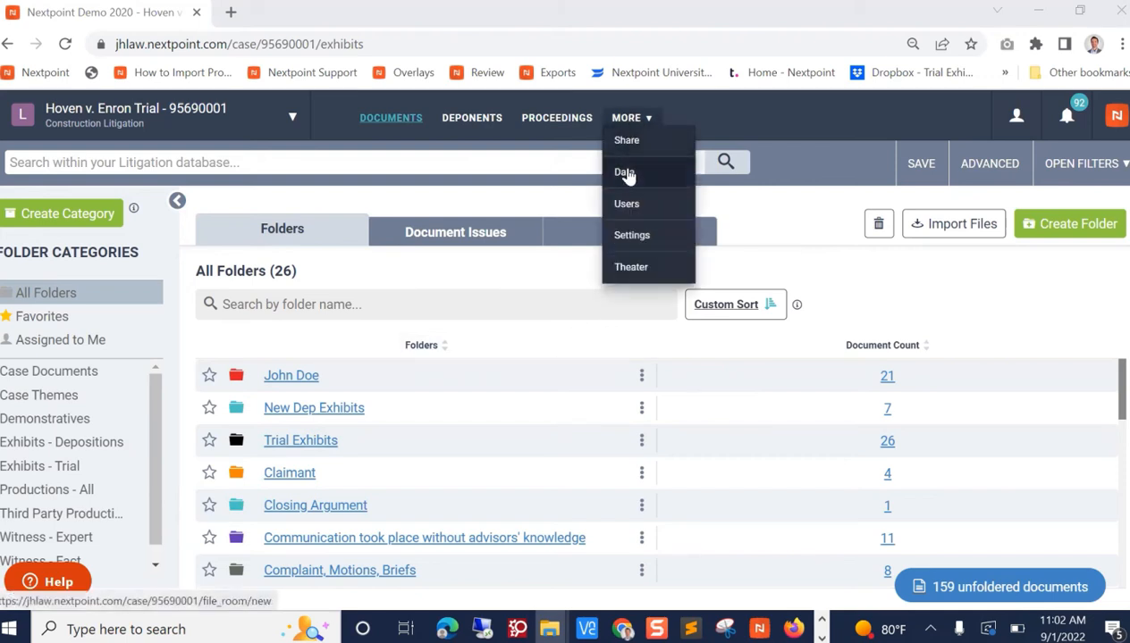
pyautogui.click(626, 173)
pyautogui.click(406, 158)
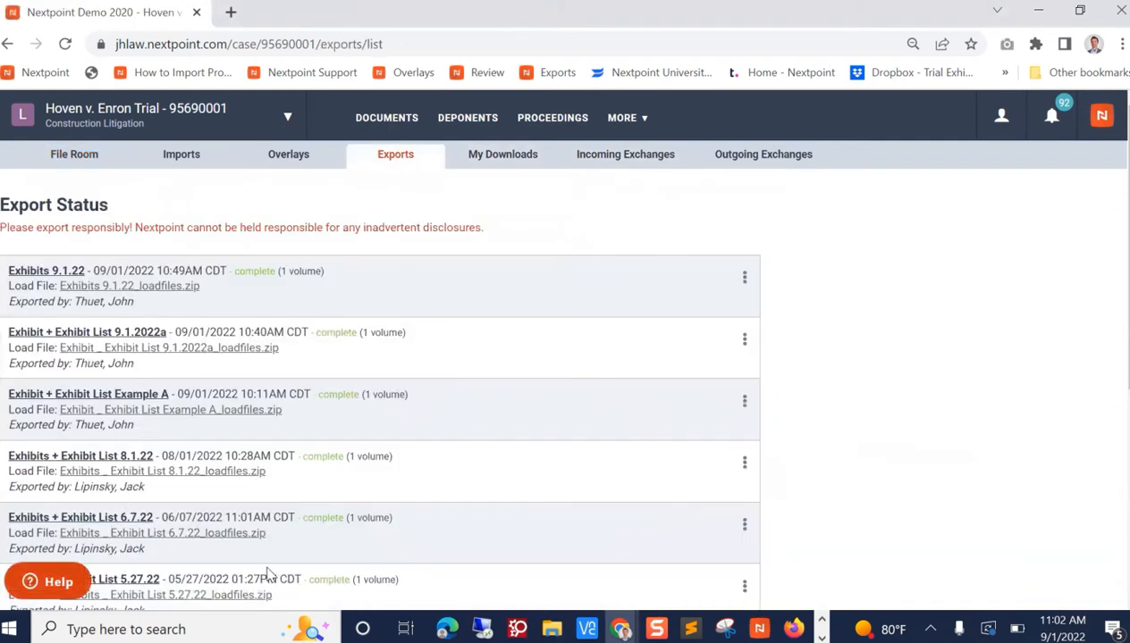
pyautogui.click(42, 273)
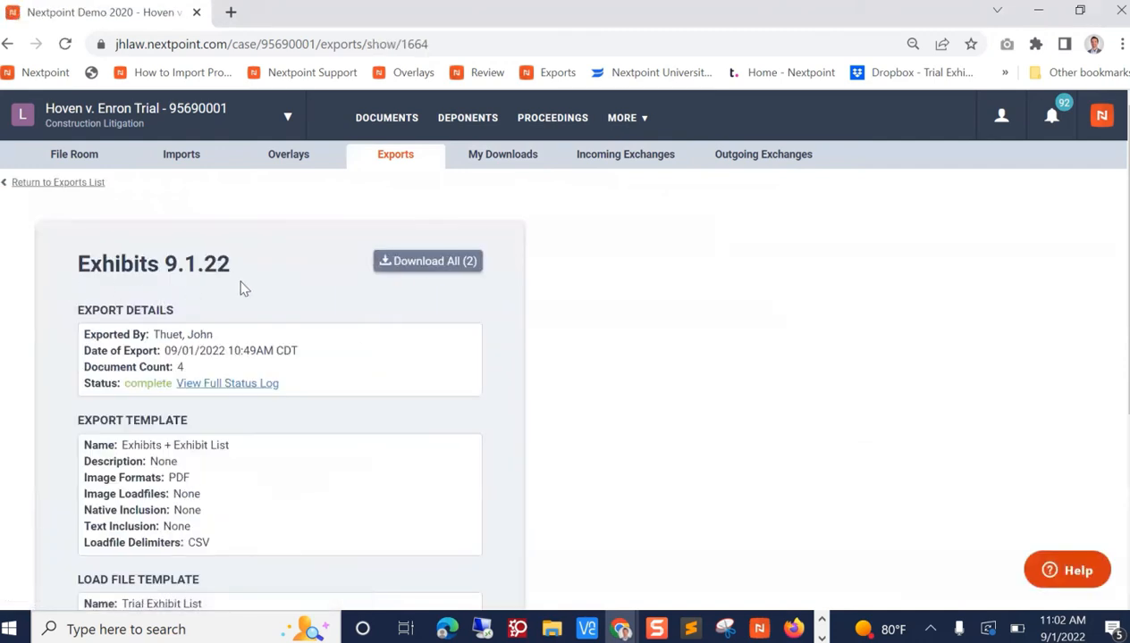
# Review the export details, then download "Exhibits 9.1.22 Volume 1" and extract the zip file in Downloads
pyautogui.scroll(-3, 309, 349)
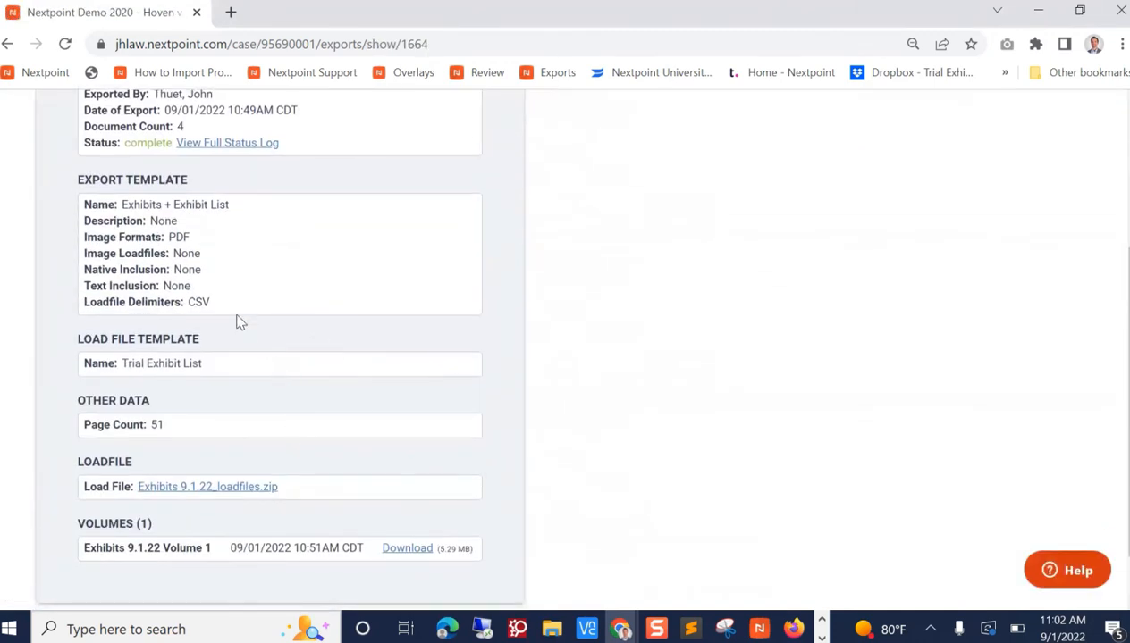
pyautogui.scroll(2, 239, 322)
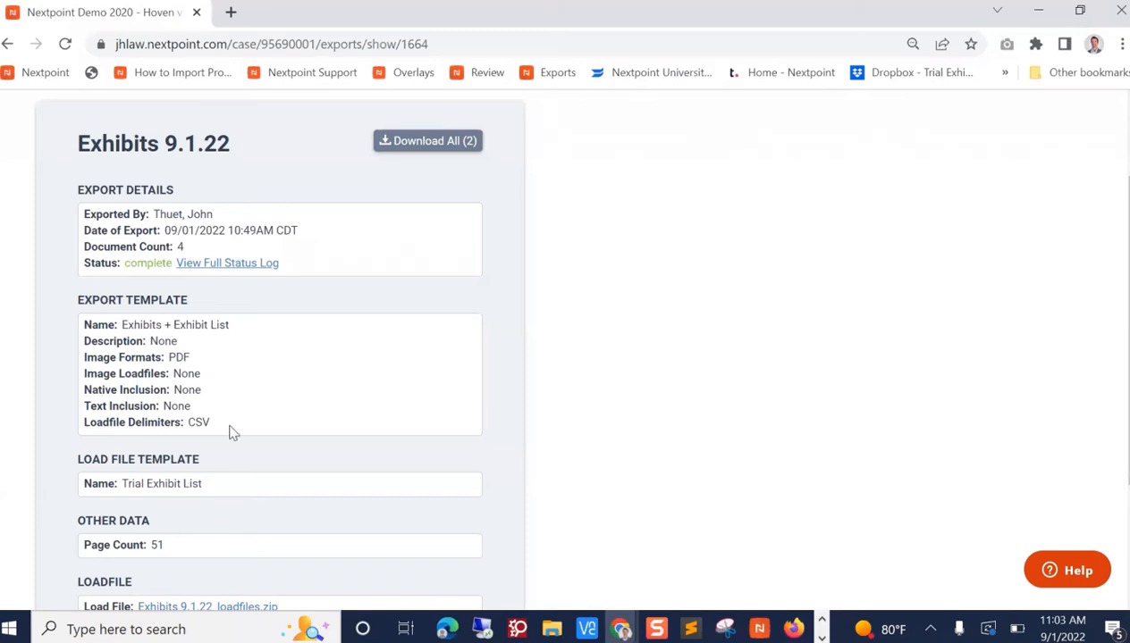
pyautogui.scroll(-1, 268, 438)
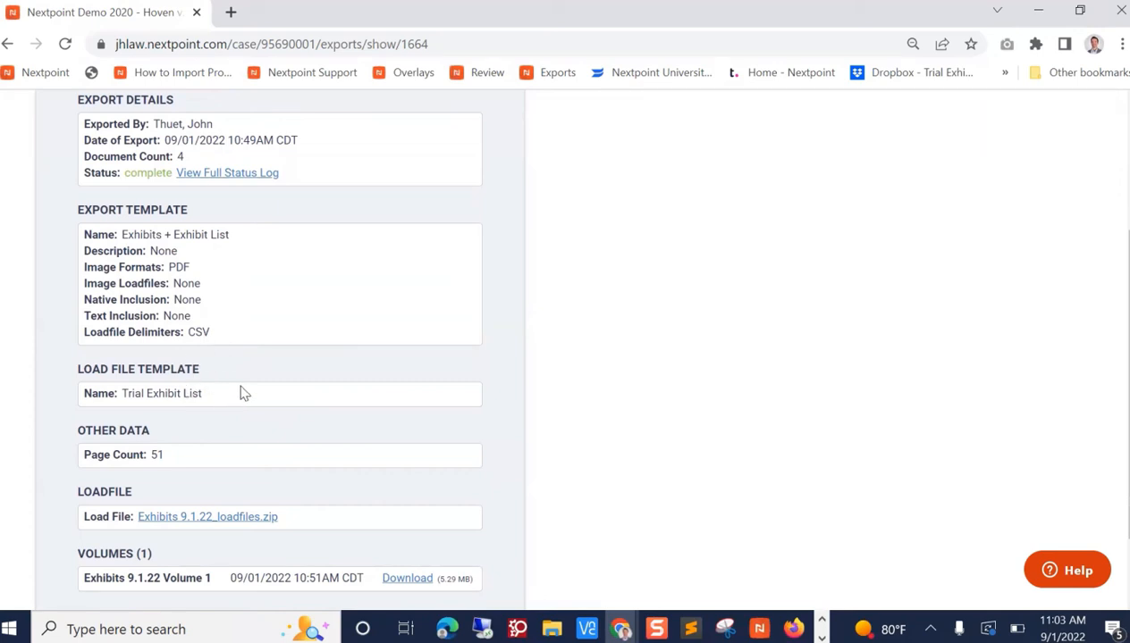
pyautogui.scroll(-1, 241, 393)
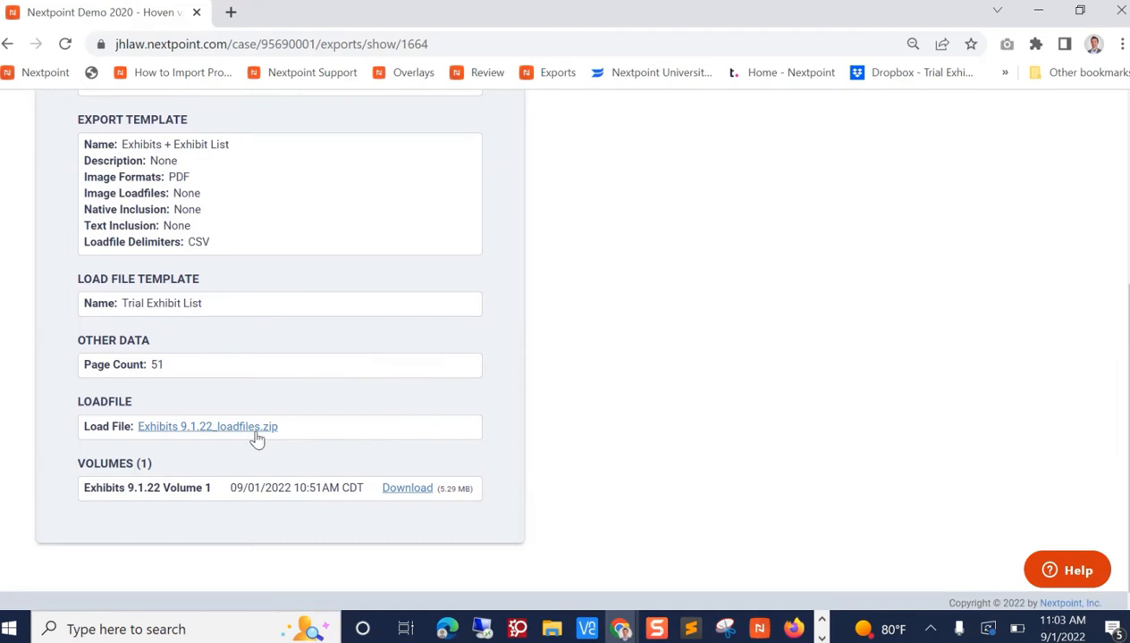
pyautogui.click(404, 497)
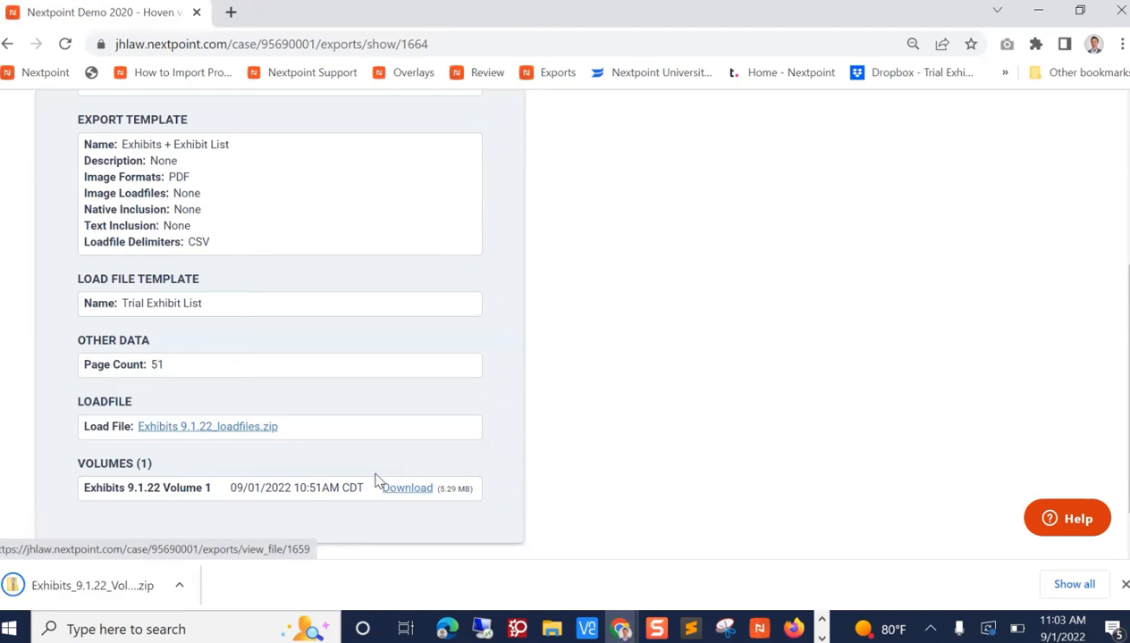
pyautogui.click(178, 586)
pyautogui.click(226, 526)
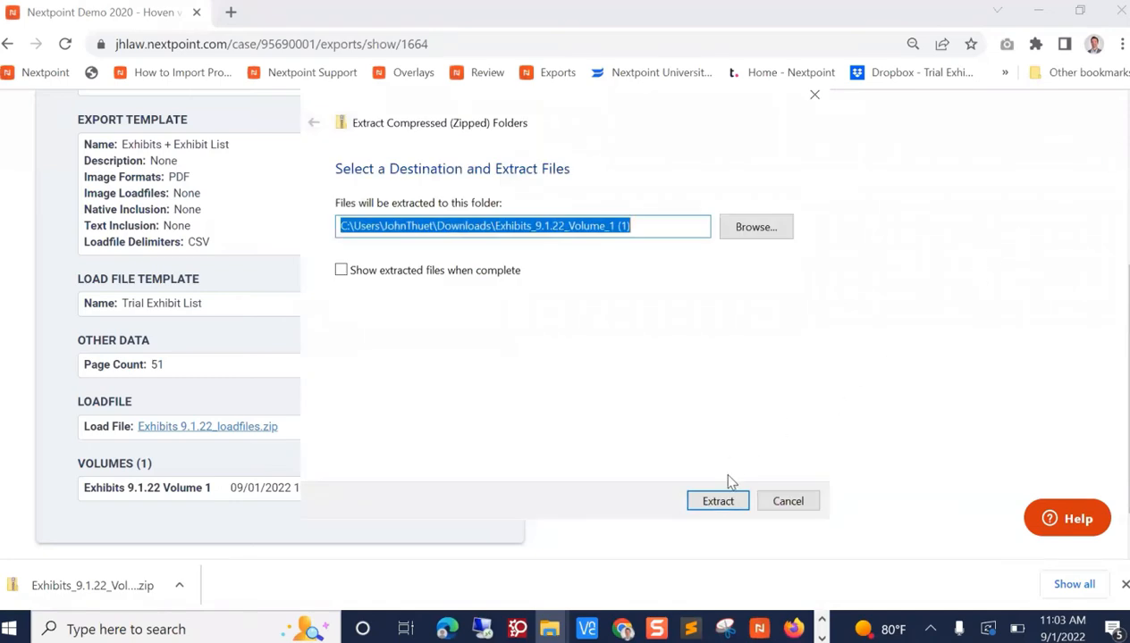
pyautogui.click(719, 499)
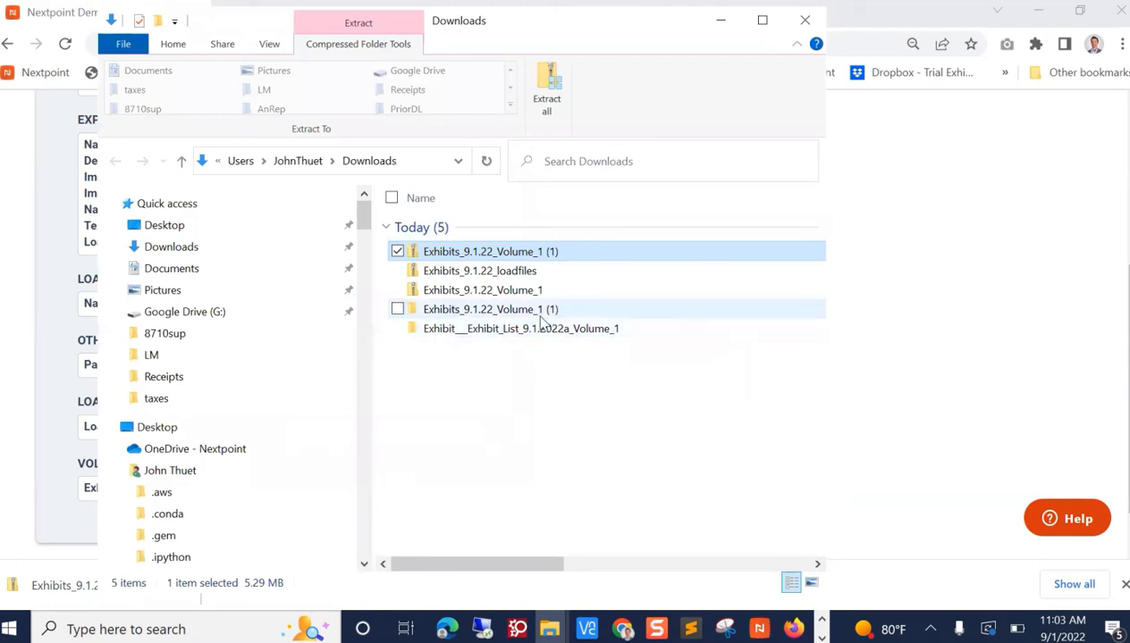
# Open the extracted Exhibits_9.1.22_Volume_1 (1) folder and go down through Exhibits 9.1.22 and IMAGES to the 00001 folder
pyautogui.doubleClick(471, 311)
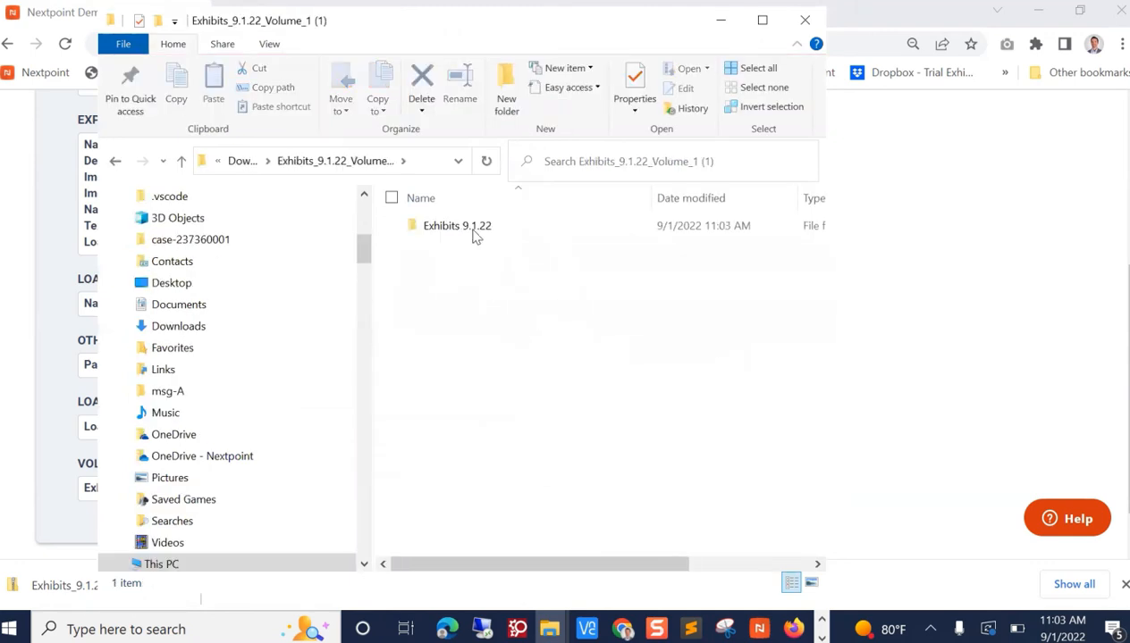
pyautogui.click(474, 229)
pyautogui.click(471, 228)
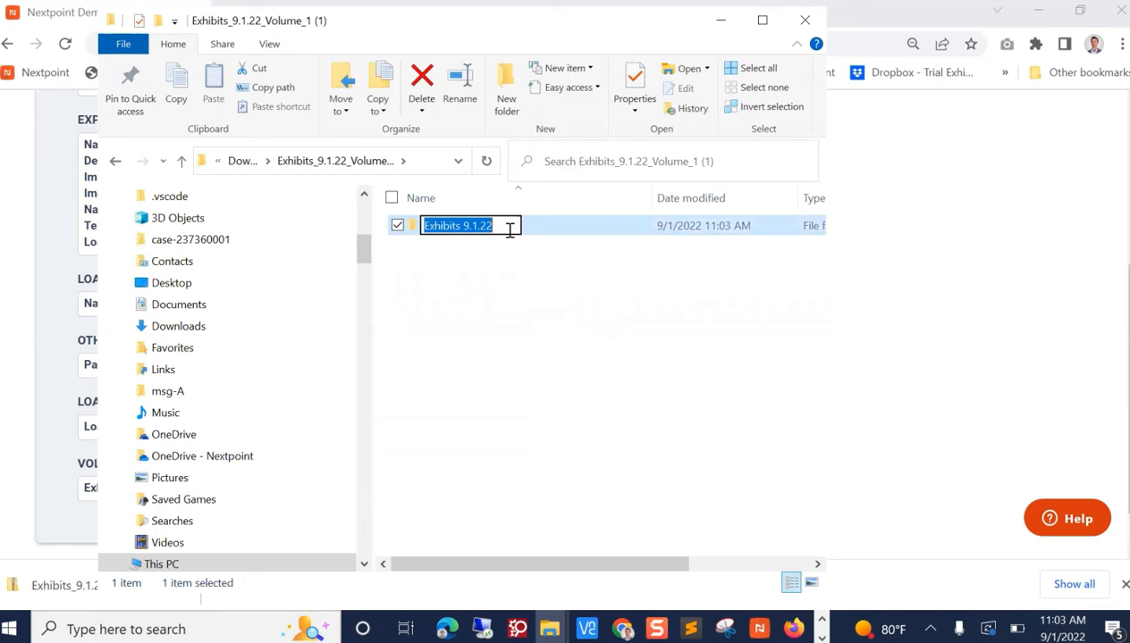
pyautogui.doubleClick(533, 230)
pyautogui.doubleClick(519, 226)
pyautogui.doubleClick(519, 231)
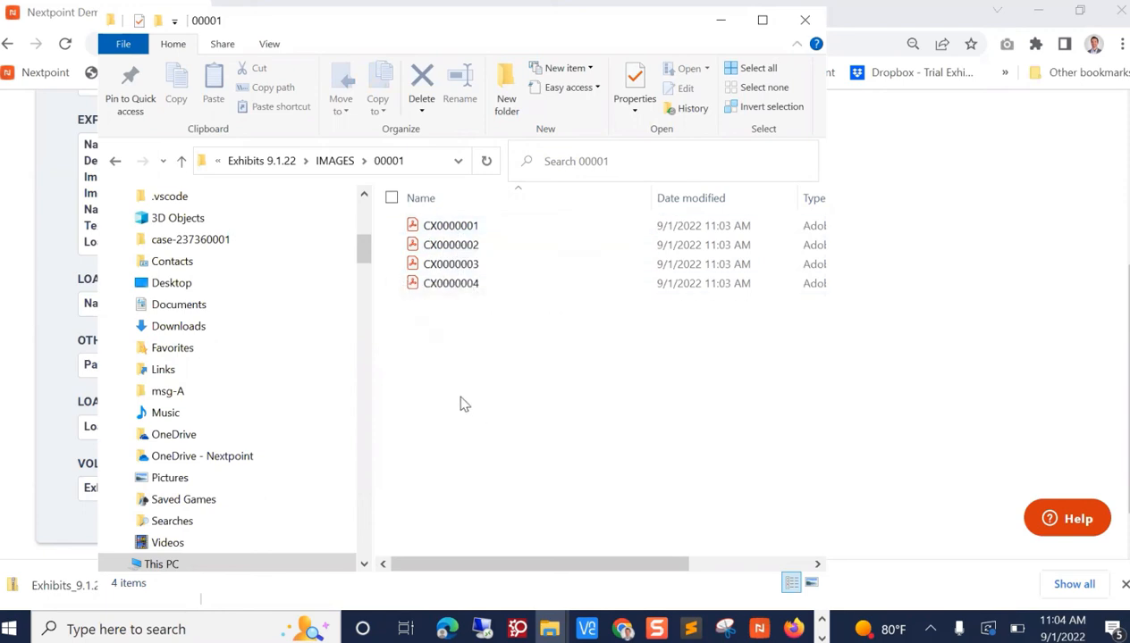
# Open CX0000001 to check its exhibit stamp, close the open exhibit PDFs, and return to the 00001 folder
pyautogui.doubleClick(456, 231)
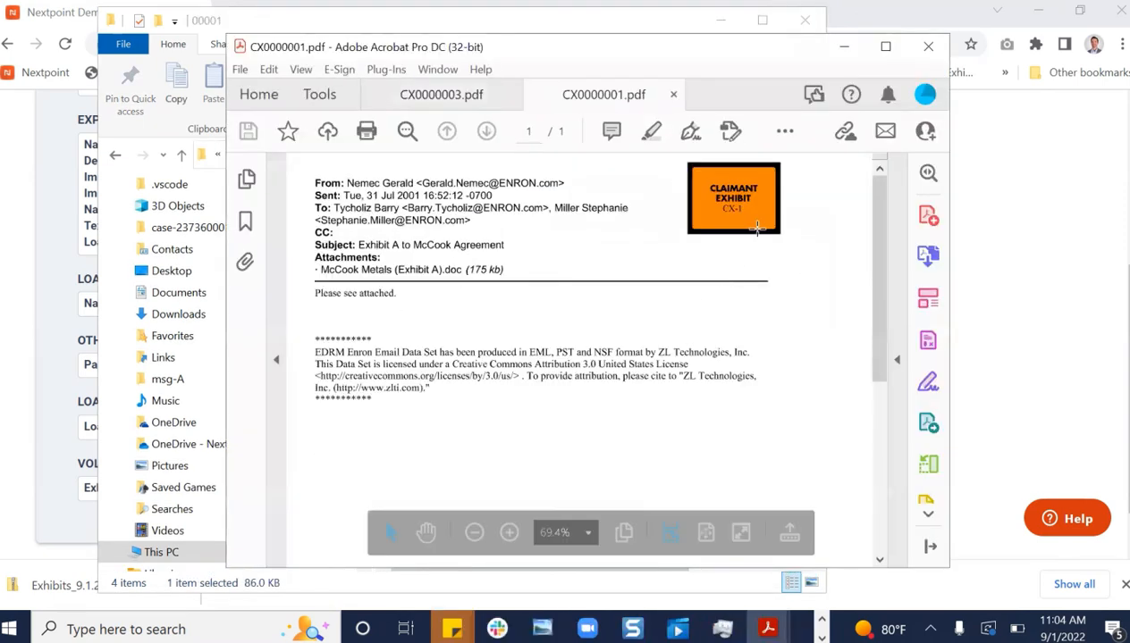
pyautogui.click(674, 97)
pyautogui.click(508, 97)
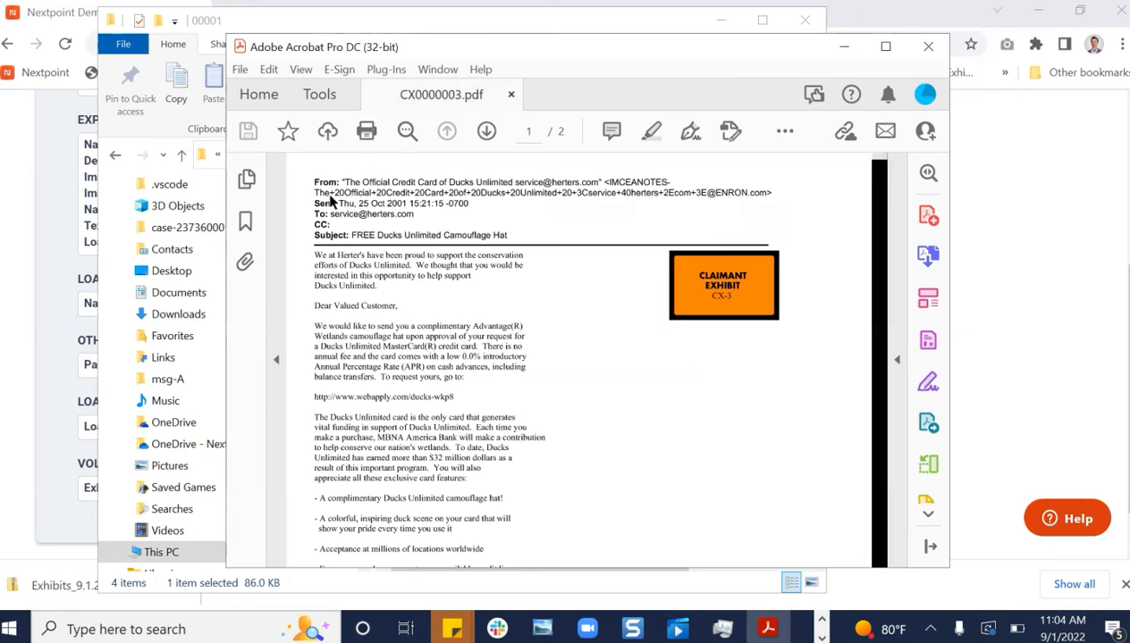
pyautogui.click(543, 24)
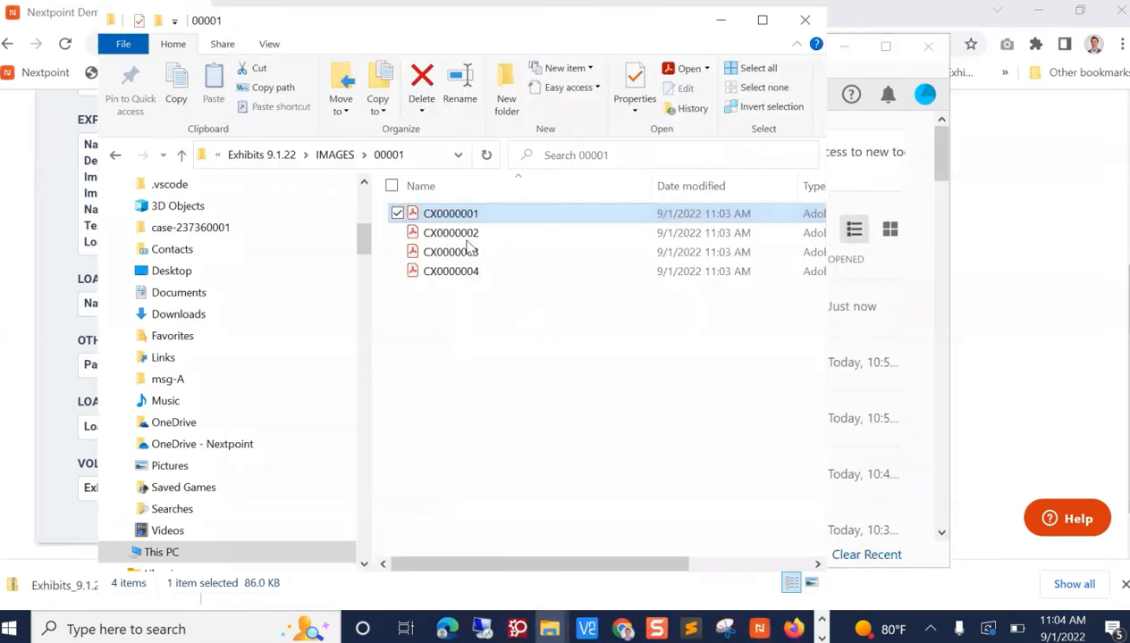
# Open CX0000003 to check its exhibit stamp, and close the PDF and the 00001 folder
pyautogui.click(460, 253)
pyautogui.click(459, 252)
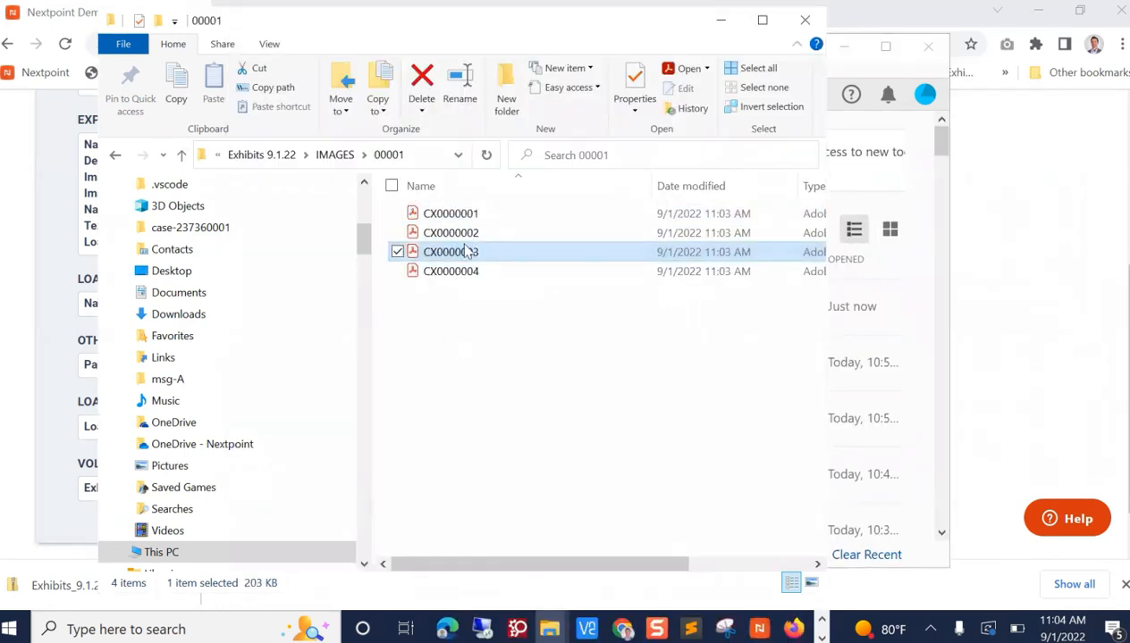
pyautogui.click(528, 237)
pyautogui.click(524, 249)
pyautogui.doubleClick(525, 252)
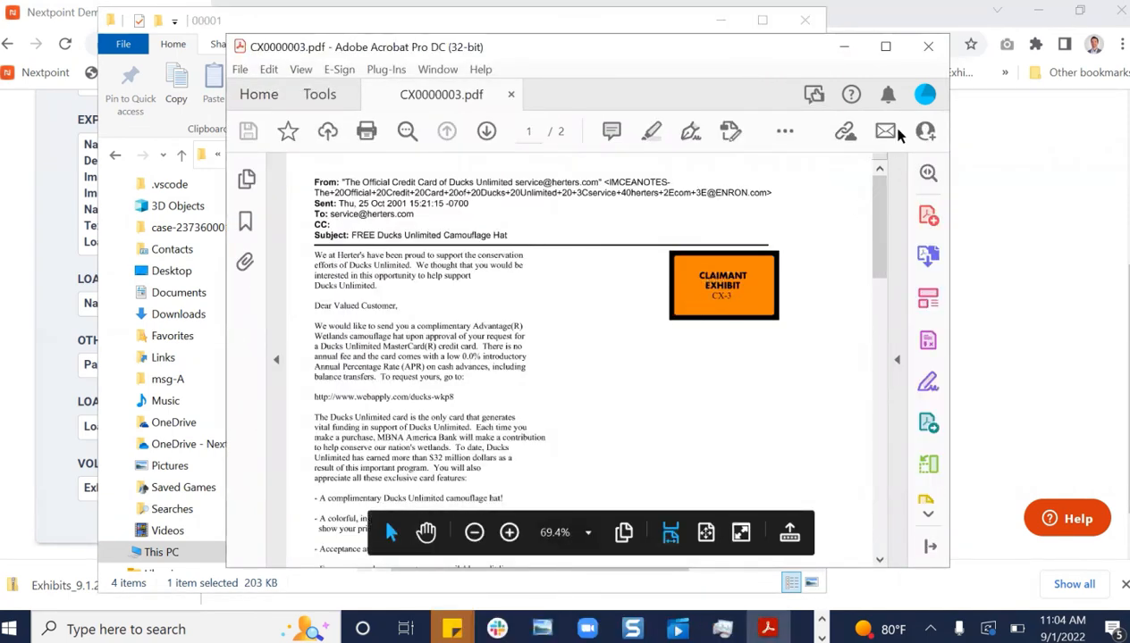
pyautogui.click(929, 47)
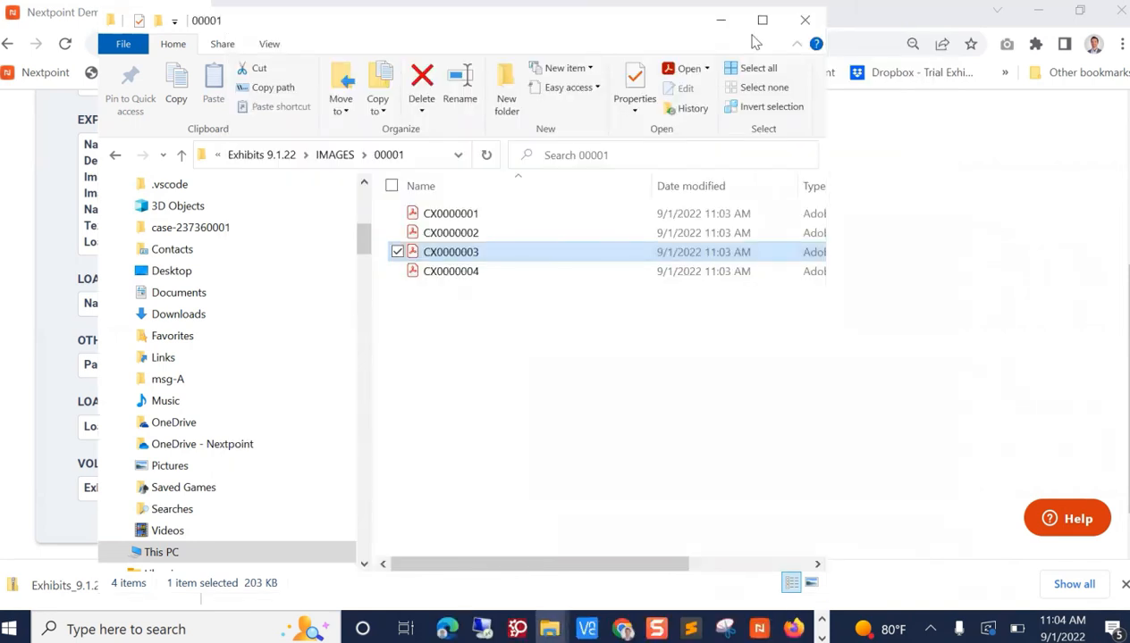
pyautogui.click(801, 21)
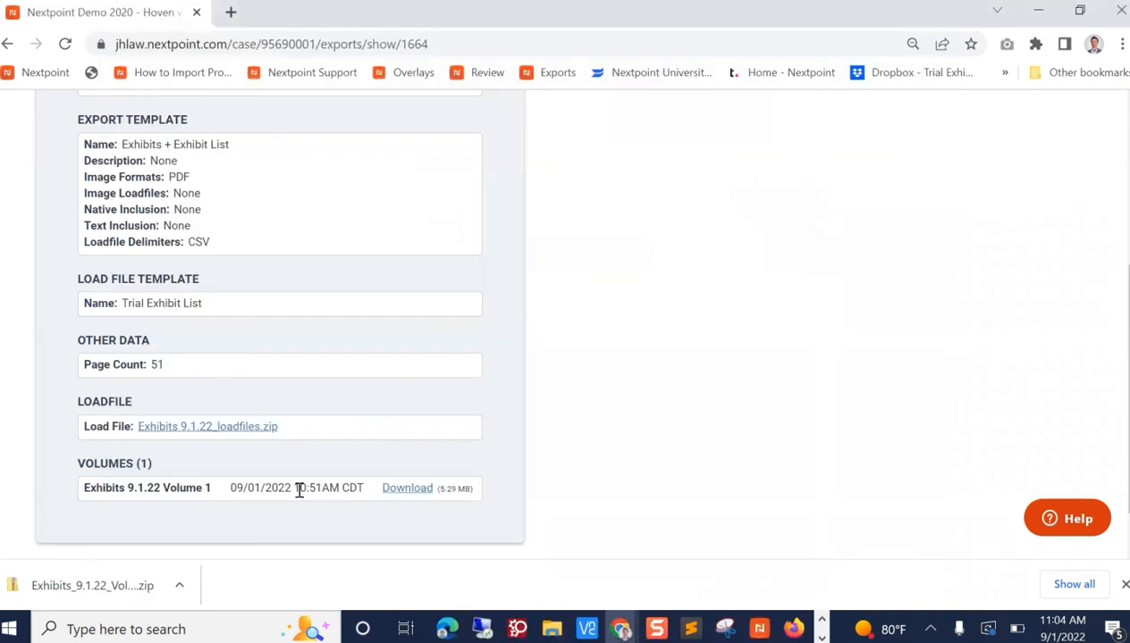
# Download Exhibits 9.1.22_loadfiles.zip from the export details and extract the downloaded zip file in Downloads
pyautogui.click(211, 428)
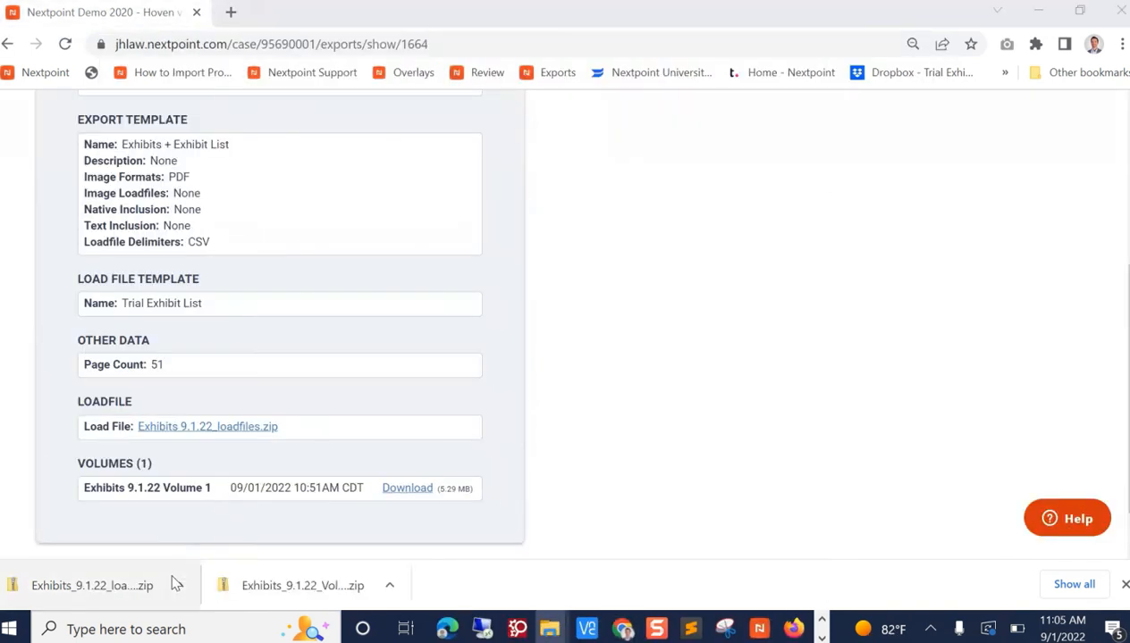
pyautogui.click(179, 590)
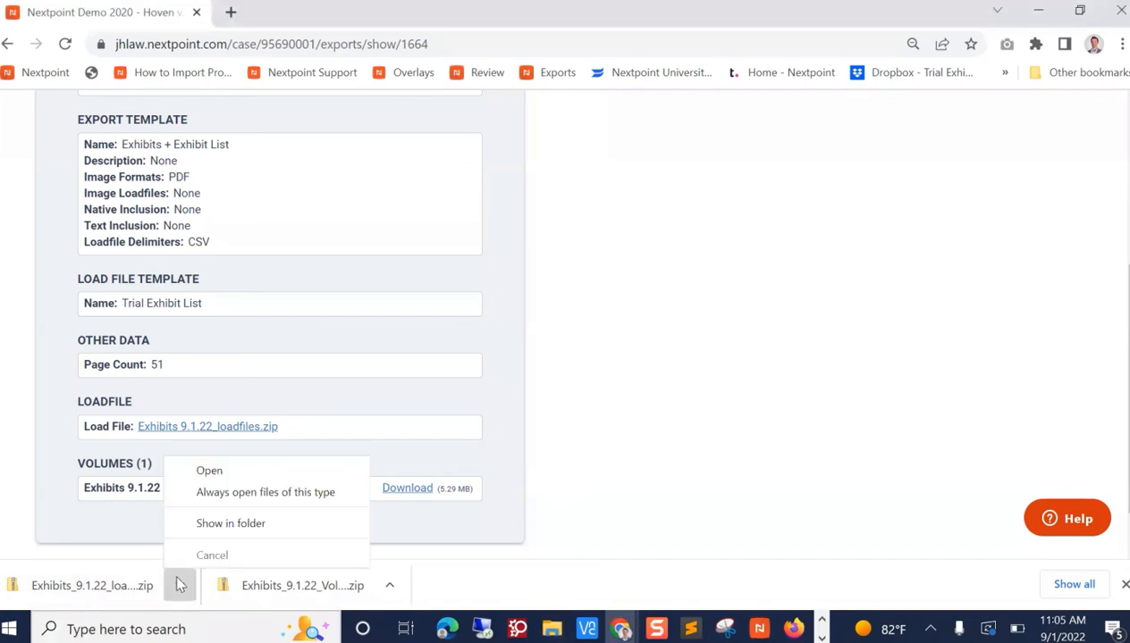
pyautogui.click(202, 523)
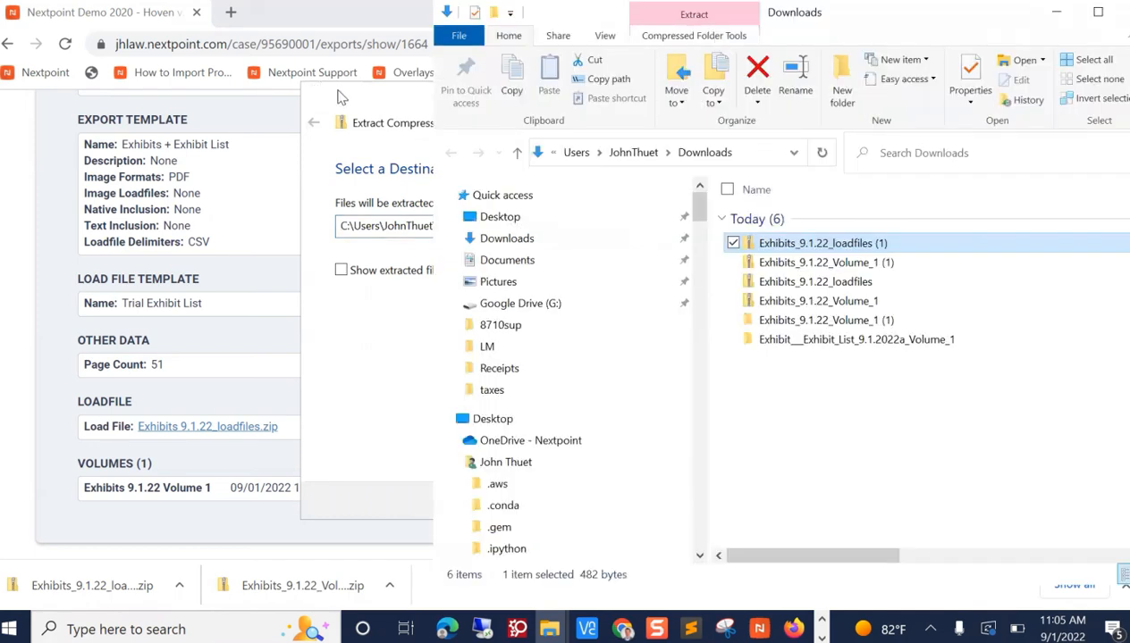
pyautogui.click(340, 95)
pyautogui.click(712, 500)
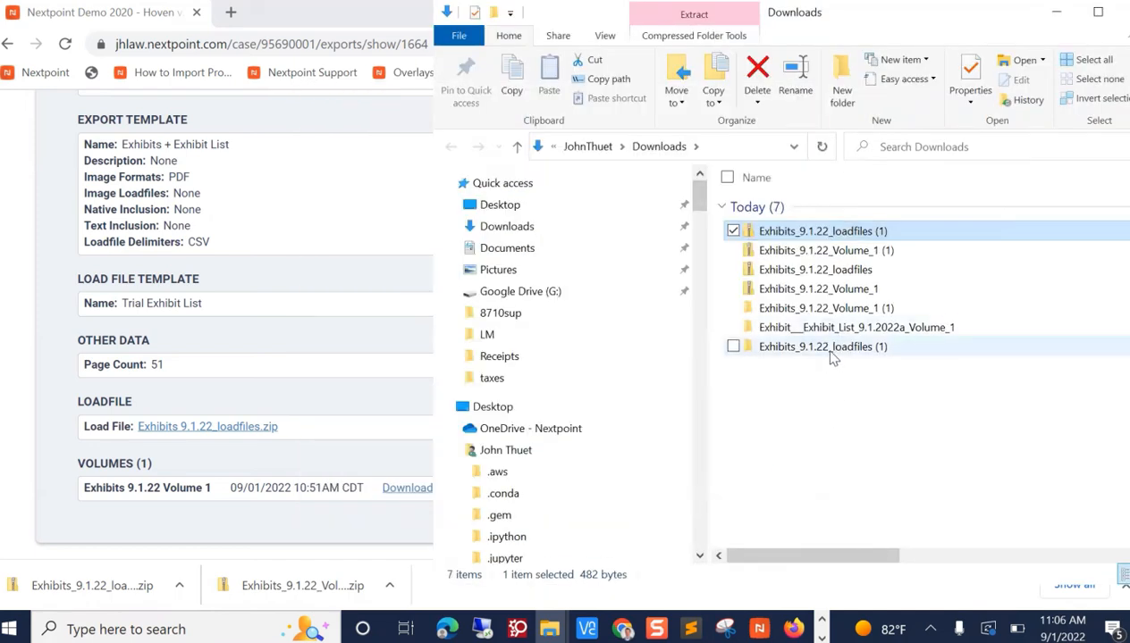
# Examine the Exhibits 9.1.22 spreadsheet in the DATA folder of the extracted Exhibits_9.1.22_loadfiles (1), and close the spreadsheet and folder
pyautogui.doubleClick(830, 351)
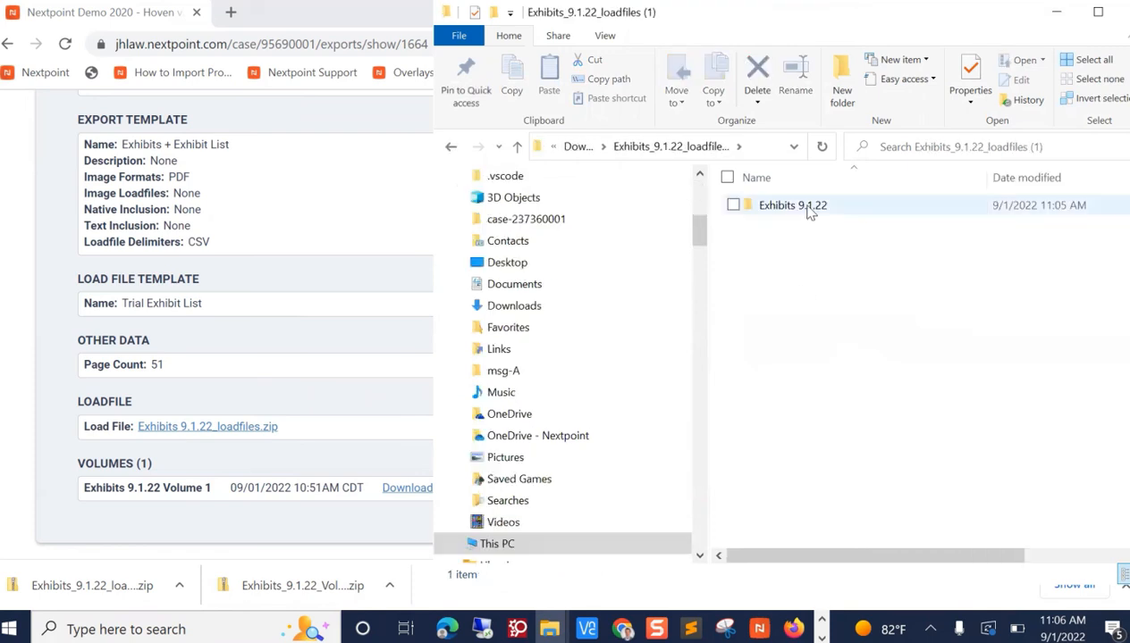
pyautogui.doubleClick(809, 208)
pyautogui.doubleClick(809, 208)
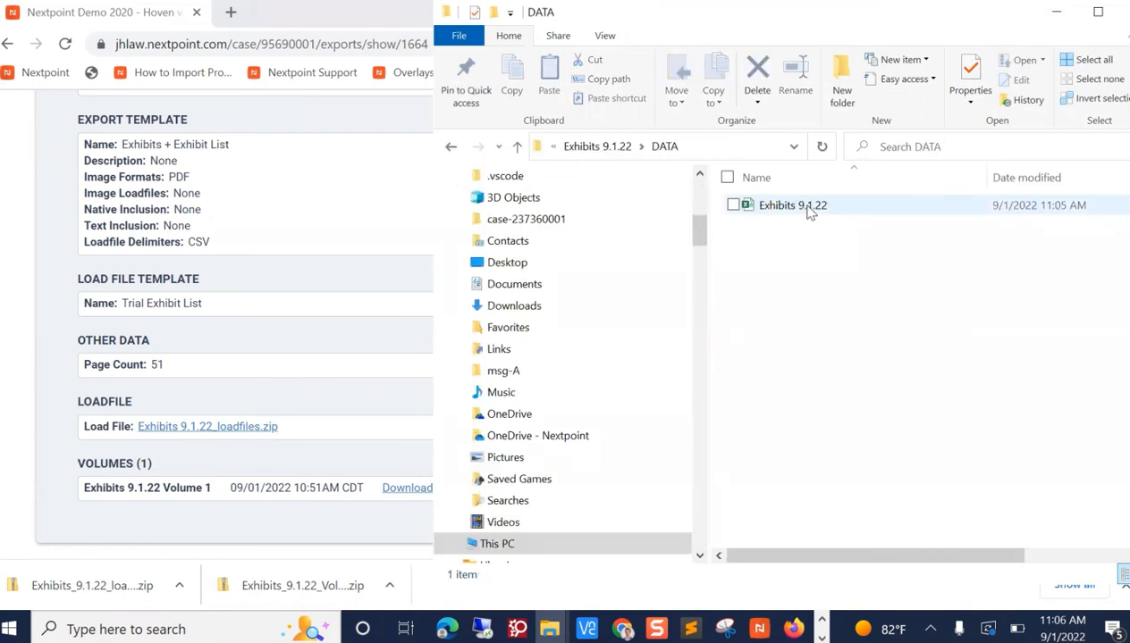
pyautogui.doubleClick(792, 206)
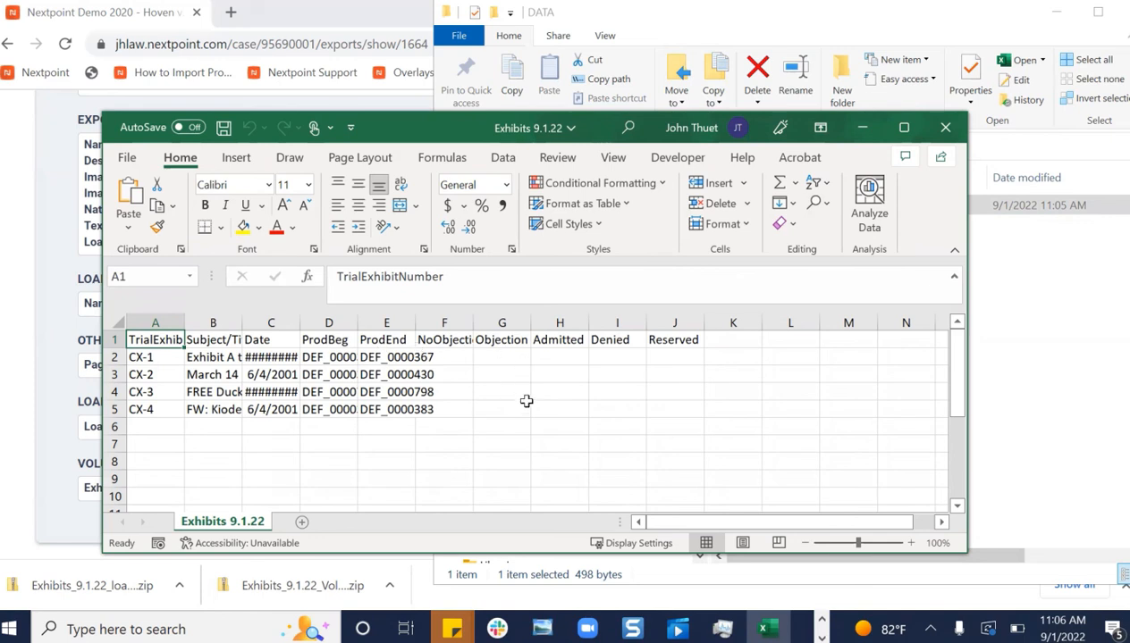
pyautogui.click(942, 131)
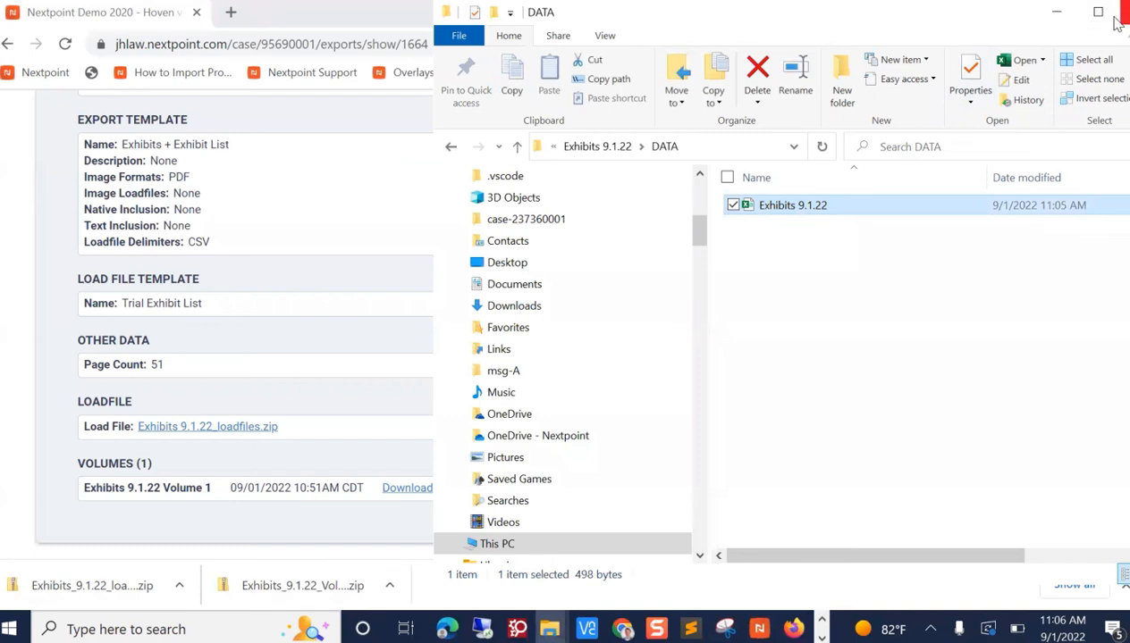
pyautogui.click(1117, 20)
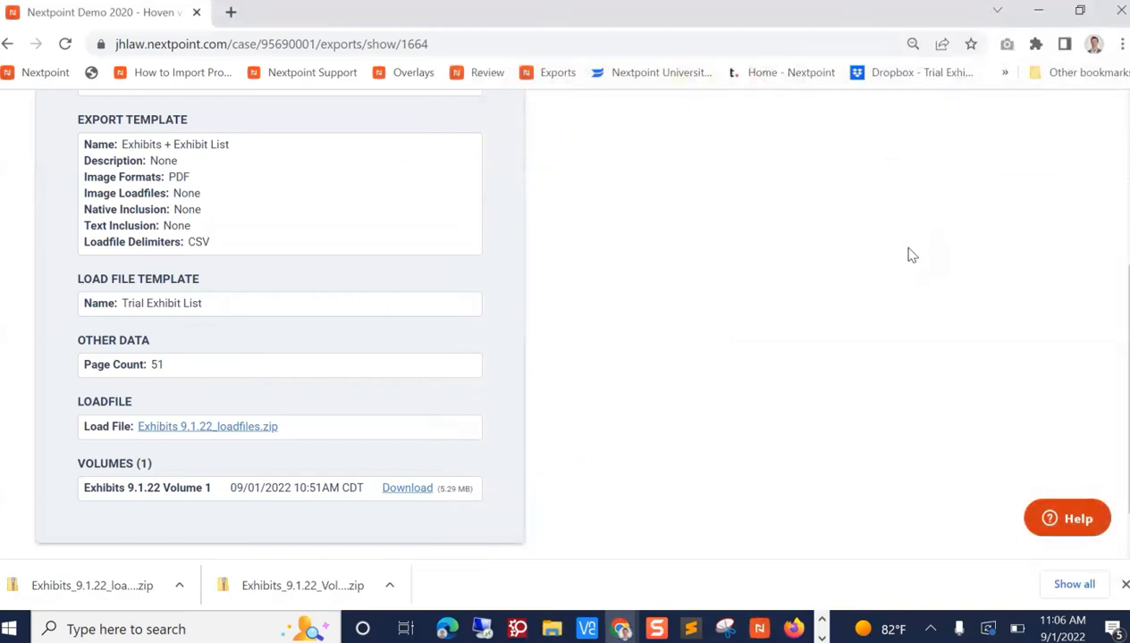
# Return to the exports list and open the Share Link form for the "Exhibits 9.1.22" export
pyautogui.scroll(4, 1108, 371)
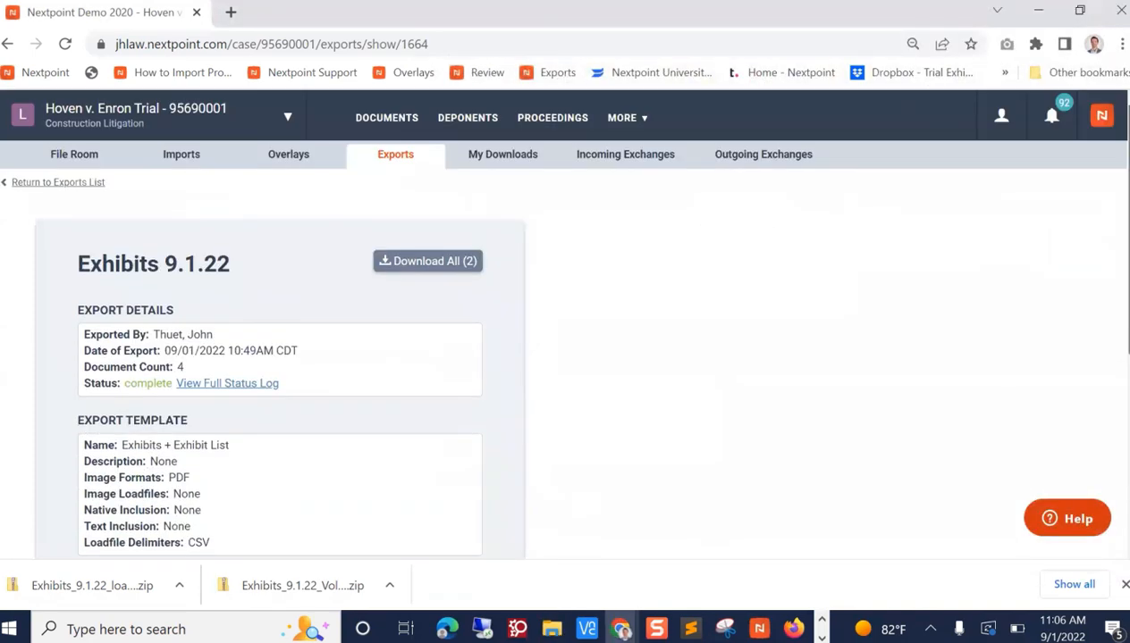
pyautogui.click(58, 183)
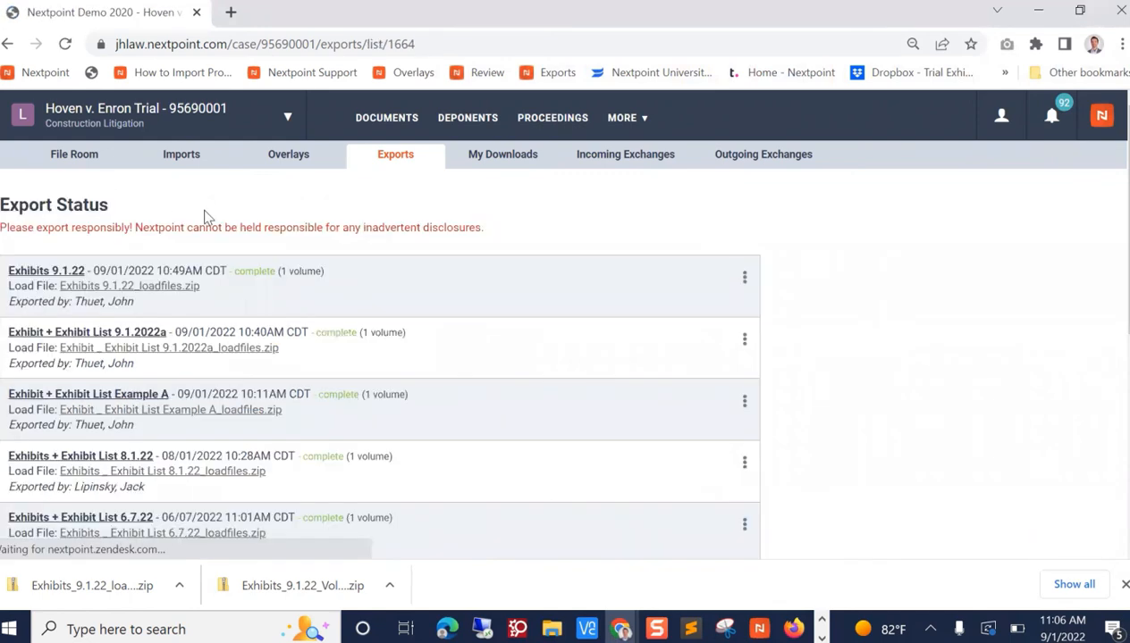
pyautogui.click(745, 280)
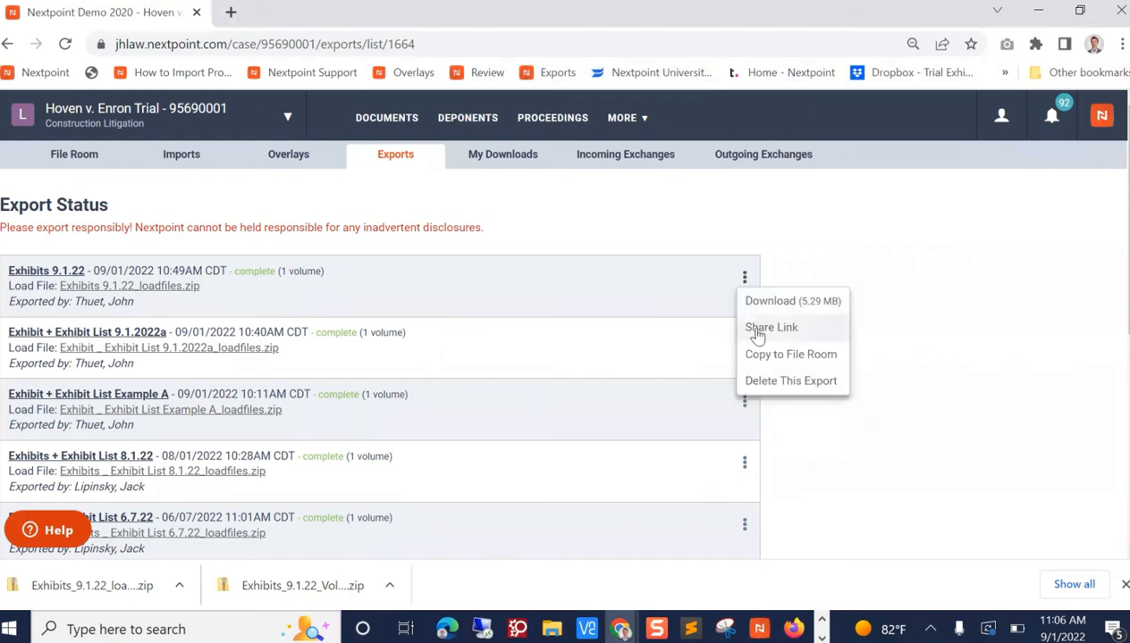
pyautogui.click(749, 325)
pyautogui.scroll(-3, 661, 403)
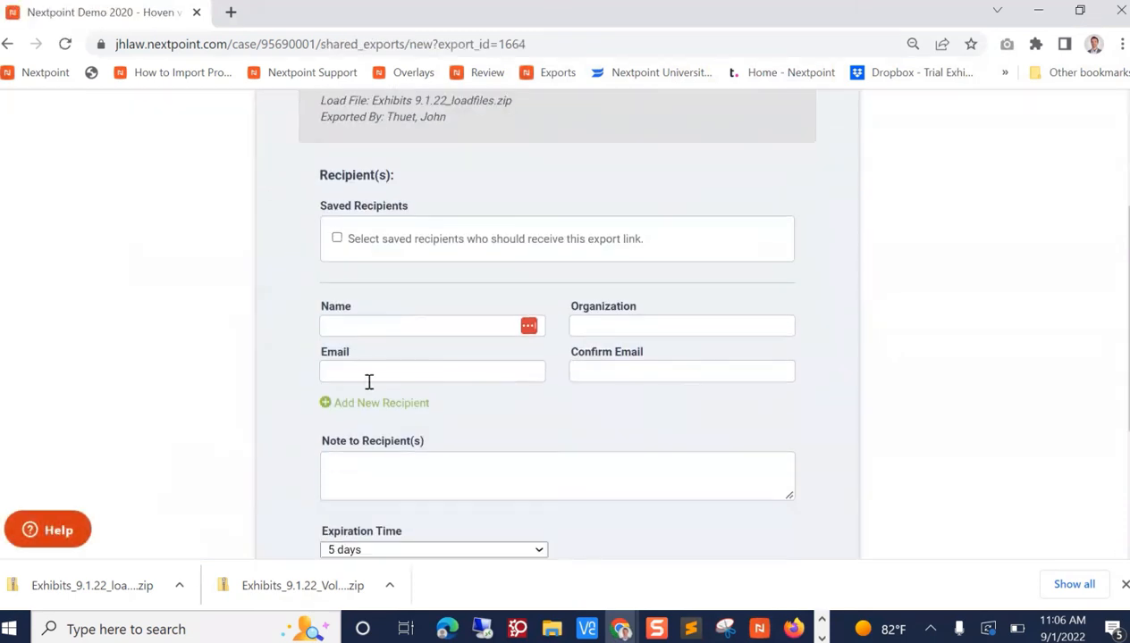
# Try choosing the saved recipient for the export link, and clear the saved recipients selection again
pyautogui.click(337, 239)
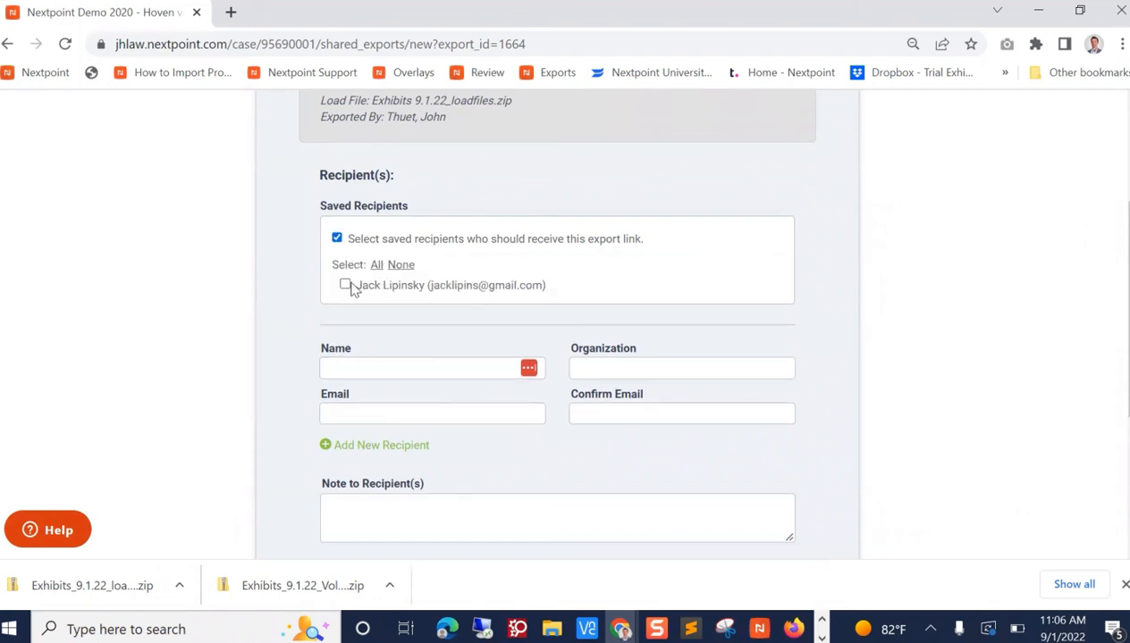
pyautogui.click(345, 286)
pyautogui.click(344, 286)
pyautogui.click(340, 242)
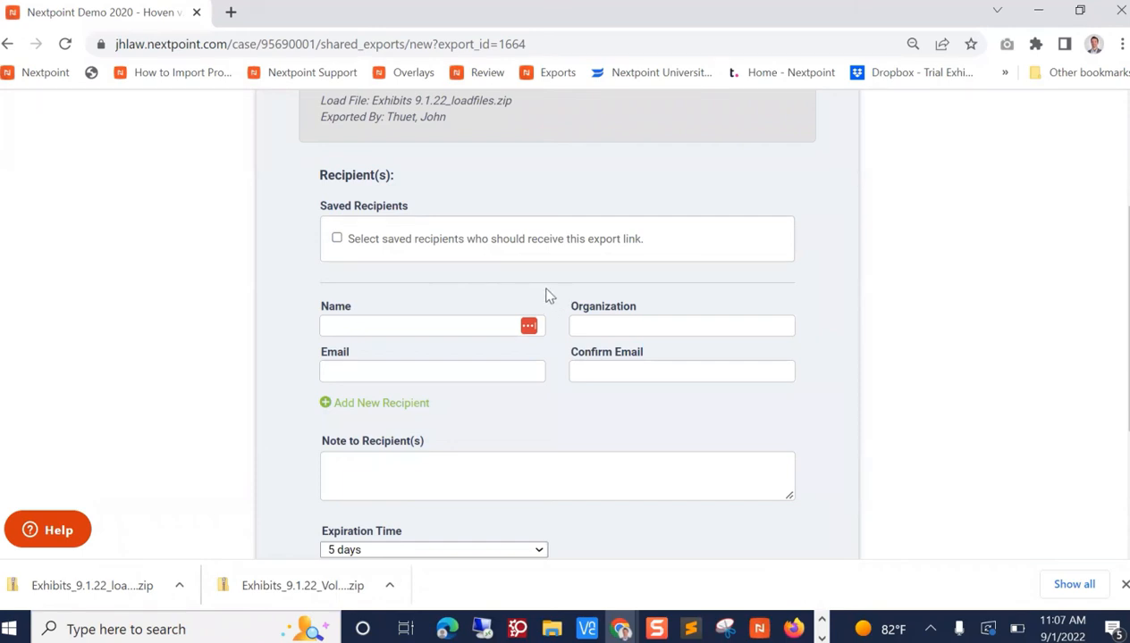
pyautogui.scroll(2, 491, 264)
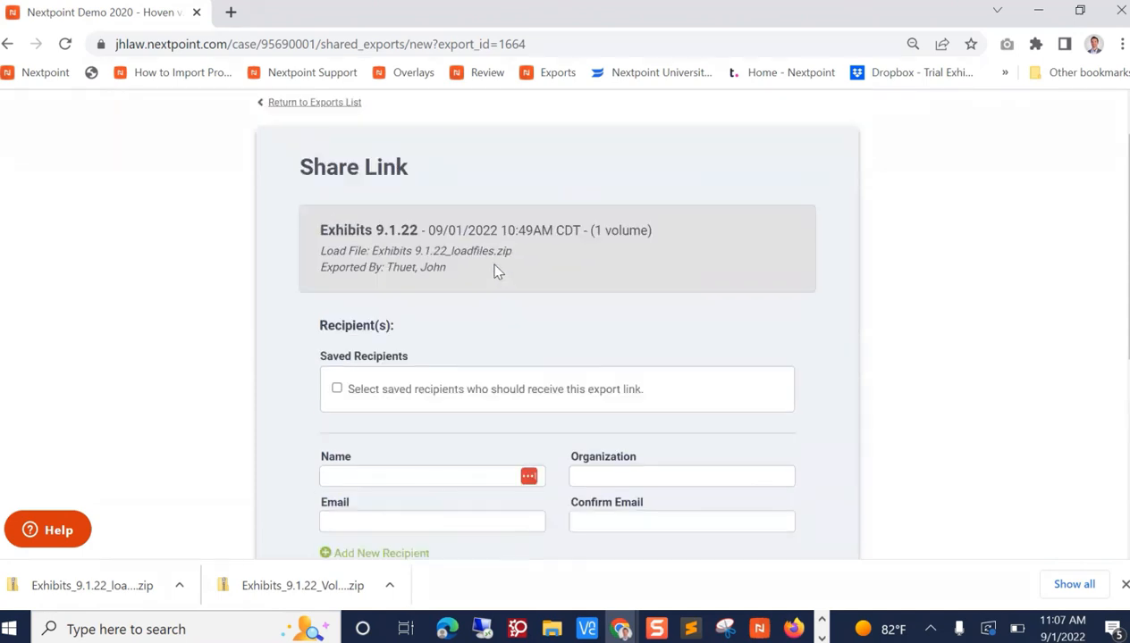